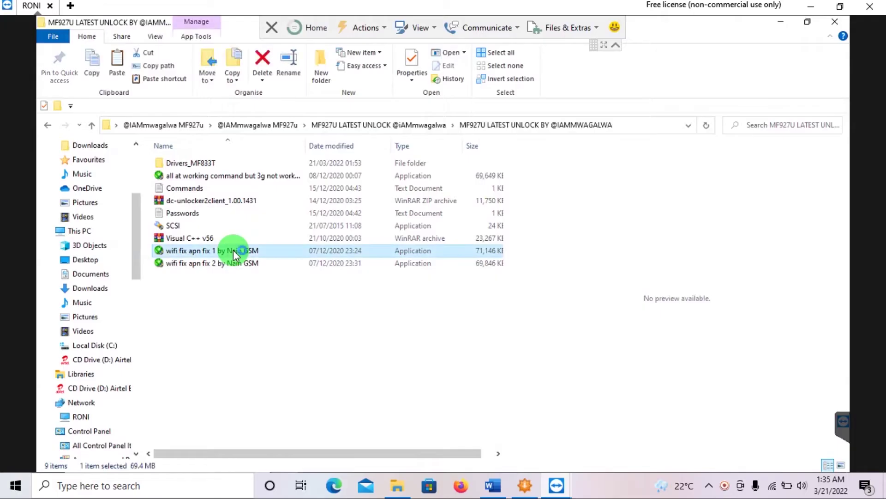
- Look up the EXE program password in Passwords.txt, then return to the MF927U unlock folder
click(269, 341)
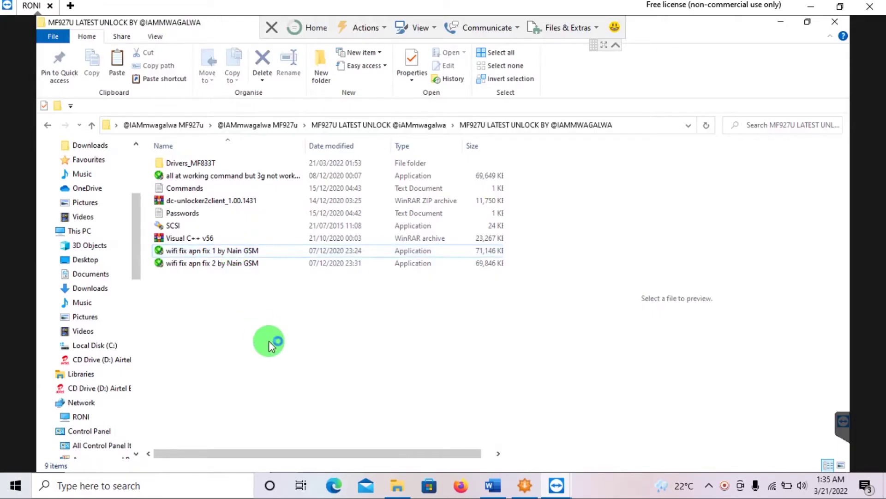
click(170, 215)
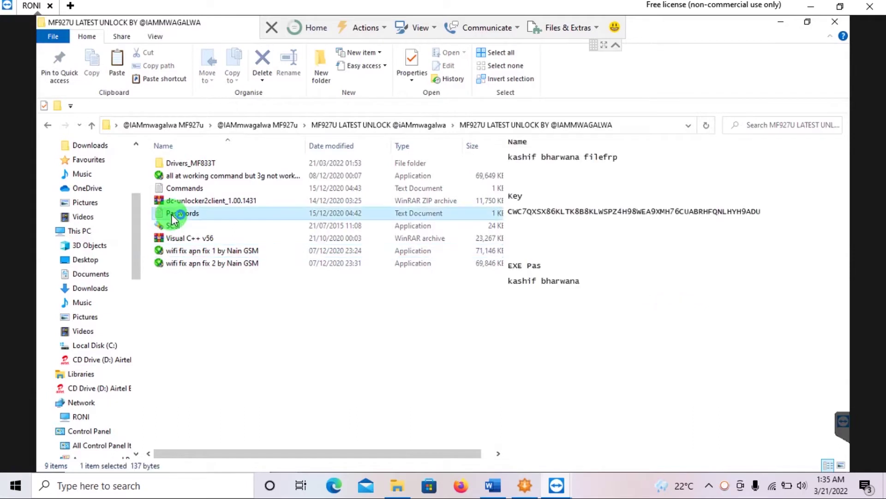
double_click(171, 214)
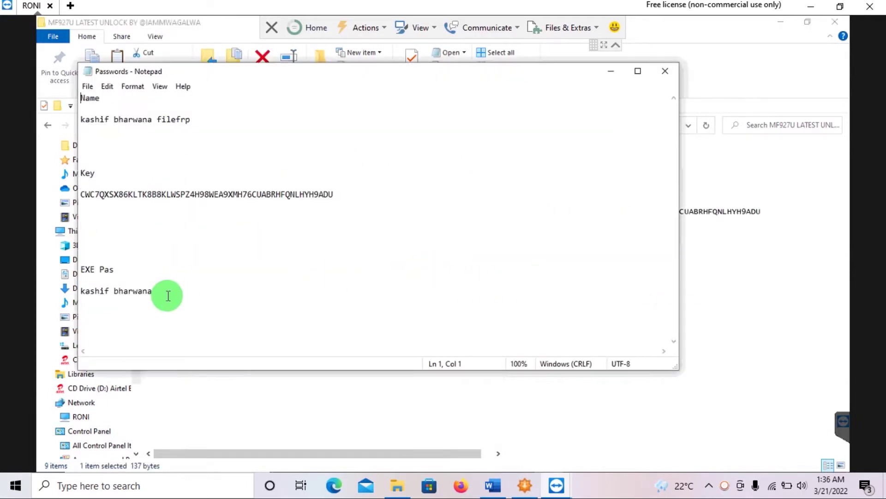
drag(166, 295, 76, 291)
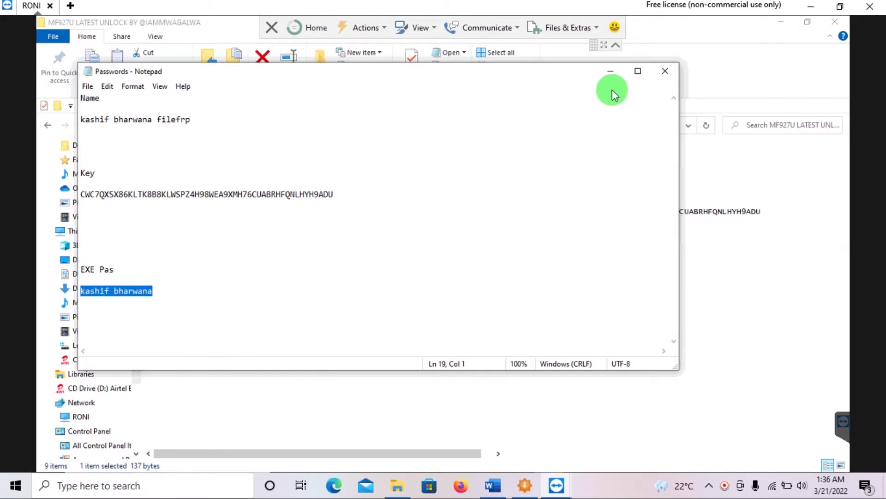
click(615, 71)
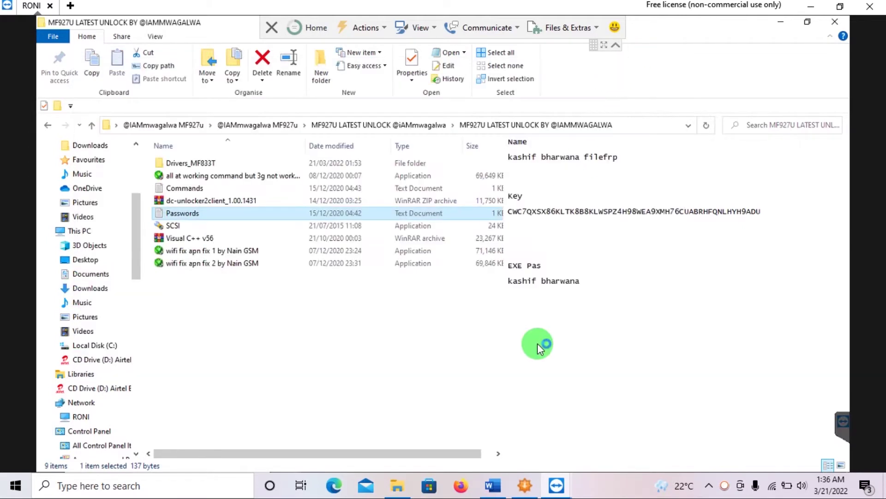
click(537, 342)
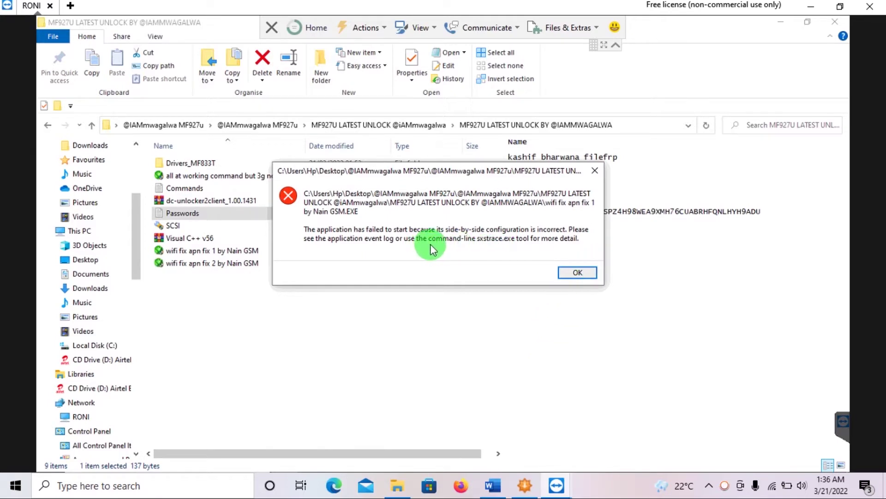
click(600, 172)
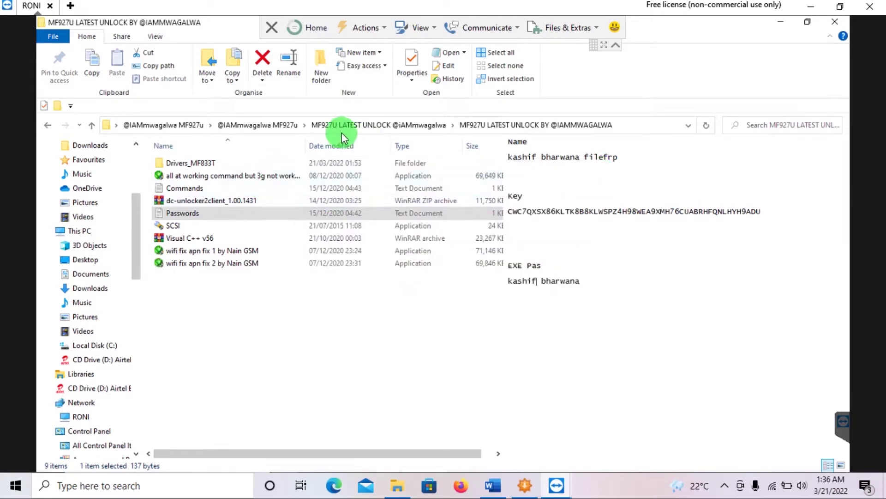
click(197, 237)
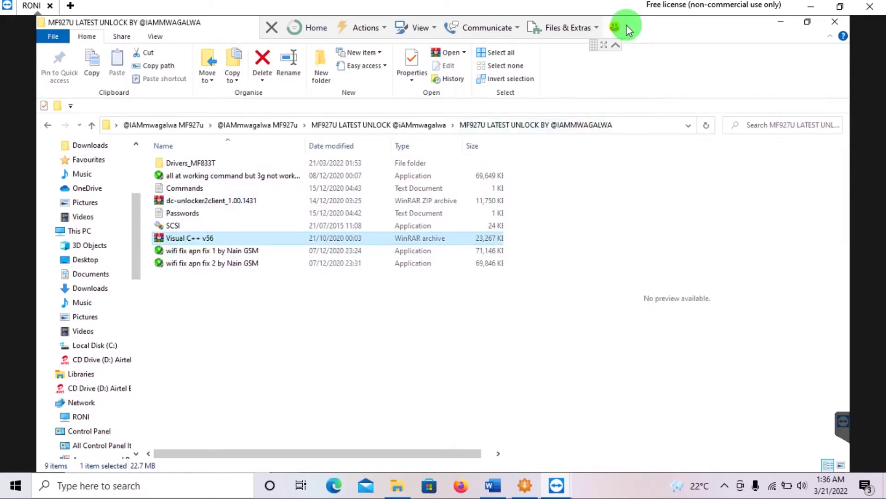
- Extract Visual C++ v56.exe from Visual C++ v56.rar into the MF927U unlock folder
click(604, 44)
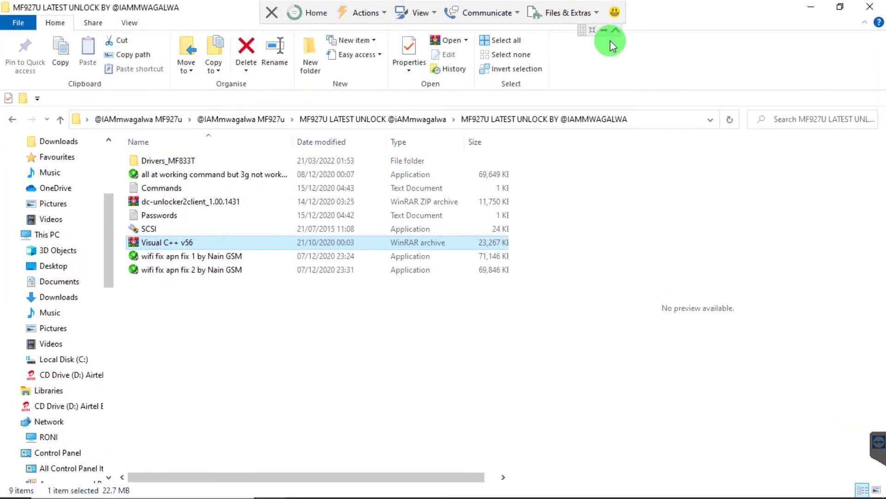
click(616, 30)
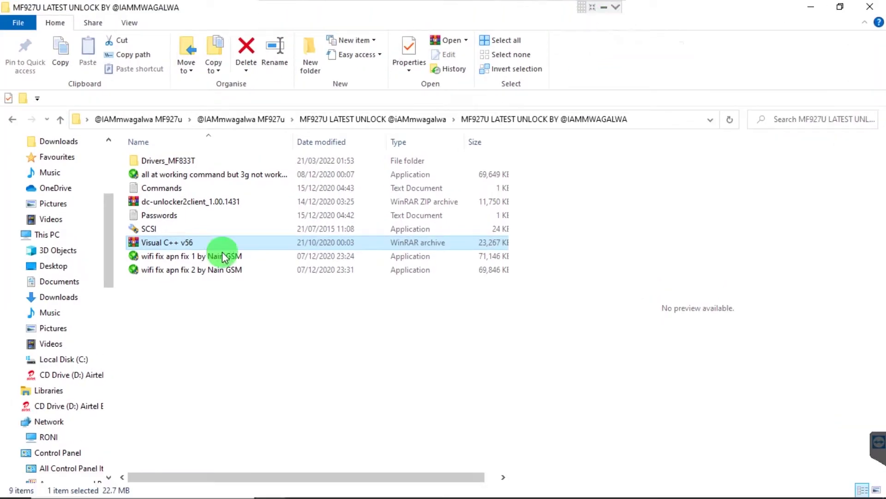
double_click(170, 239)
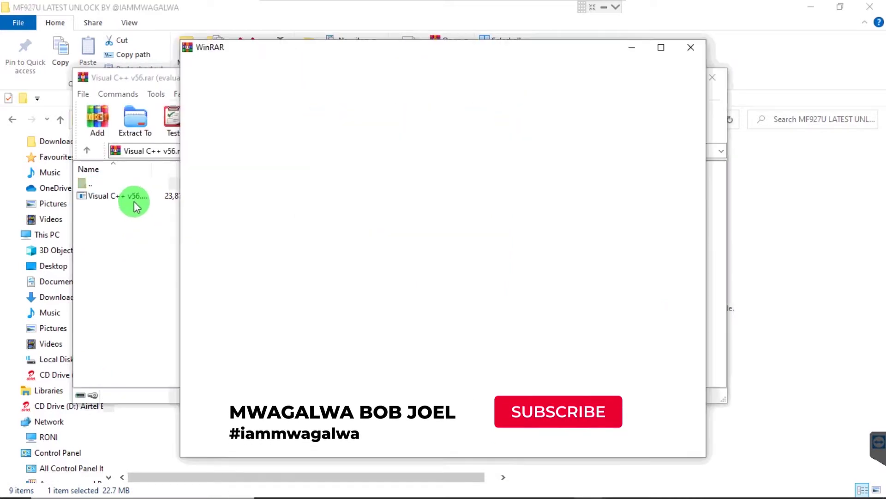
click(692, 46)
drag(102, 198, 777, 334)
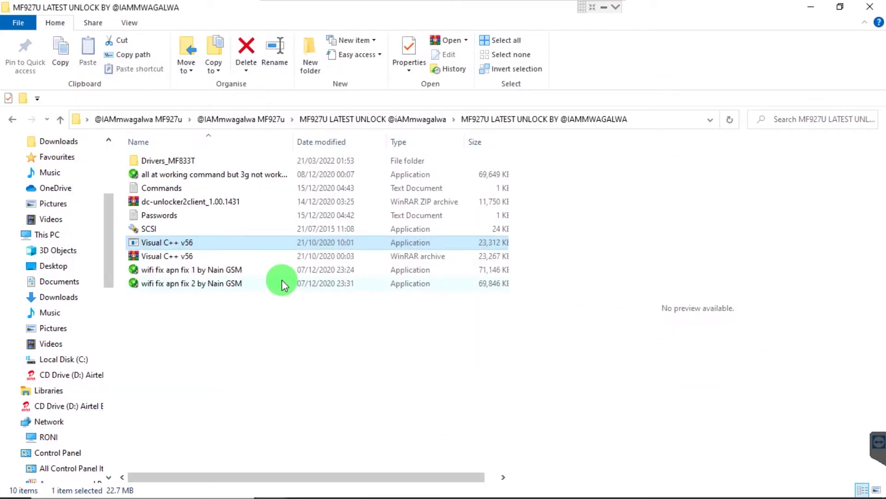
- Run the Visual C++ v56 installer as administrator and approve the UAC prompt
click(221, 330)
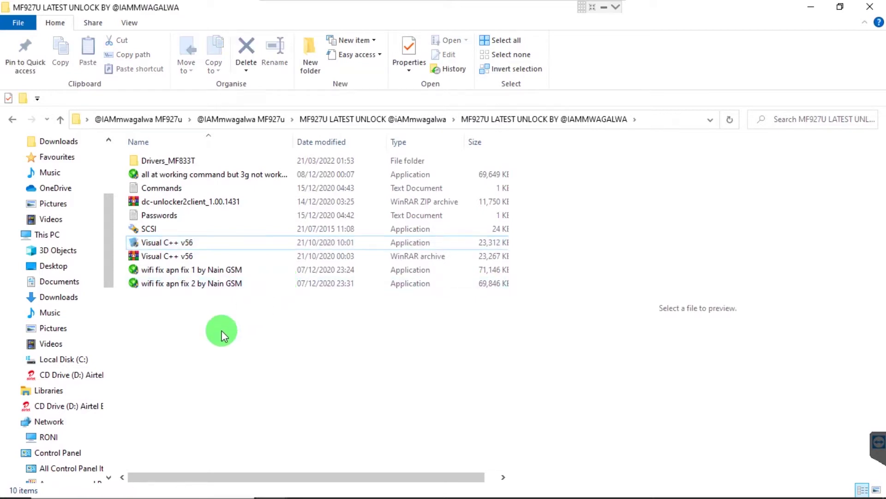
right_click(151, 240)
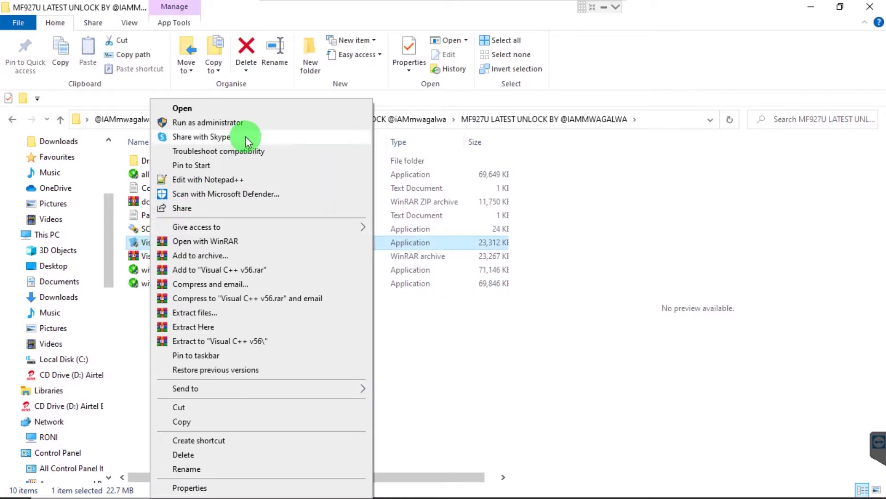
click(267, 126)
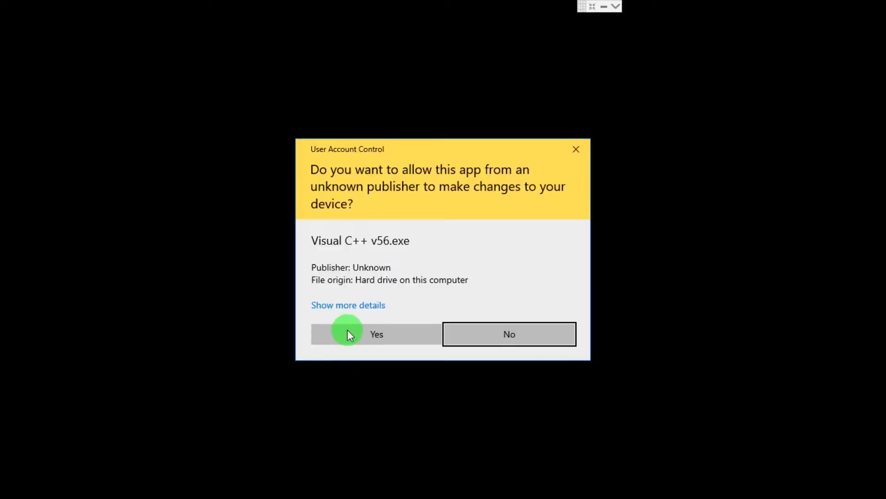
click(348, 331)
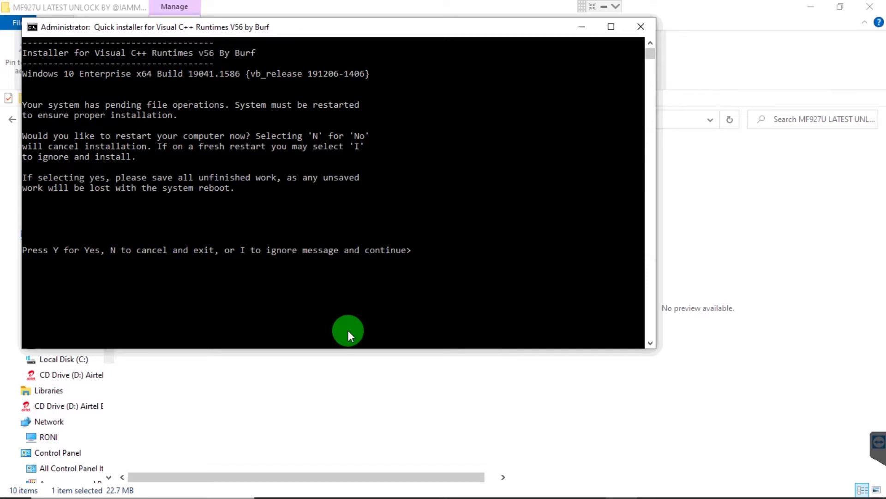
- Ignore the restart warning, reinstall all 18 Visual C++ runtime packages, and exit the installer
key(i)
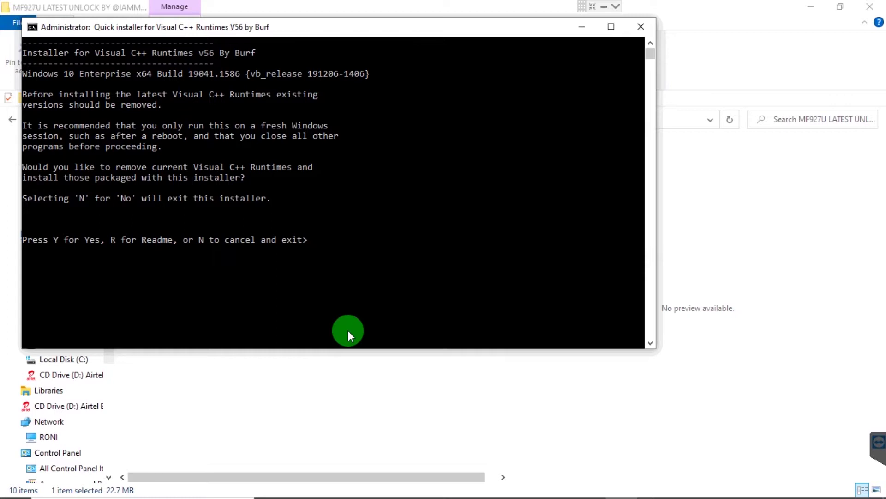
key(y)
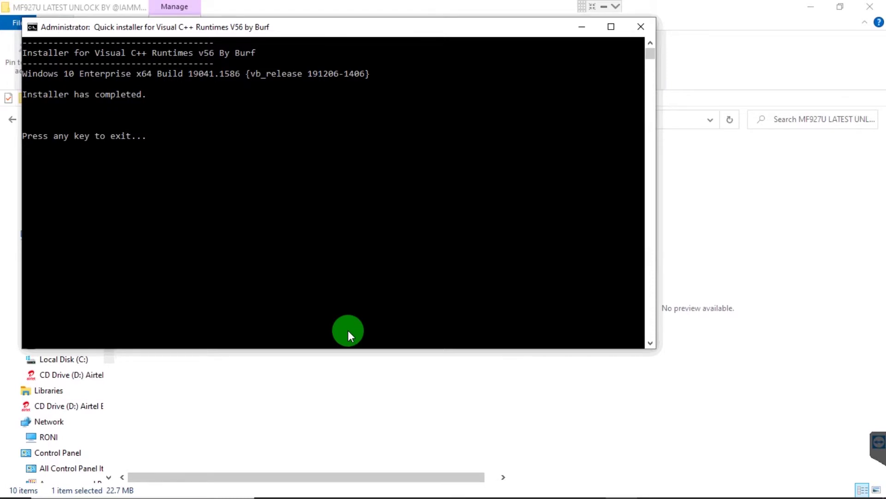
key(Return)
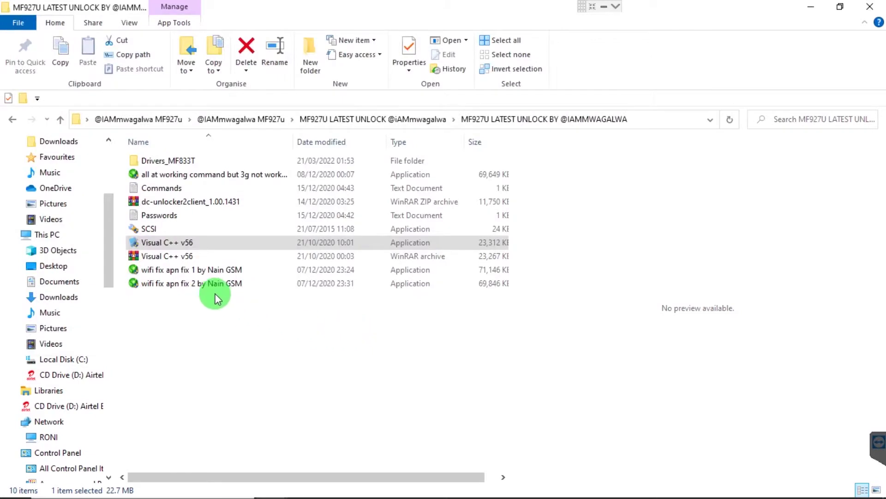
- Run wifi fix apn fix 1 by Nain GSM as administrator, approving the UAC prompt
click(200, 271)
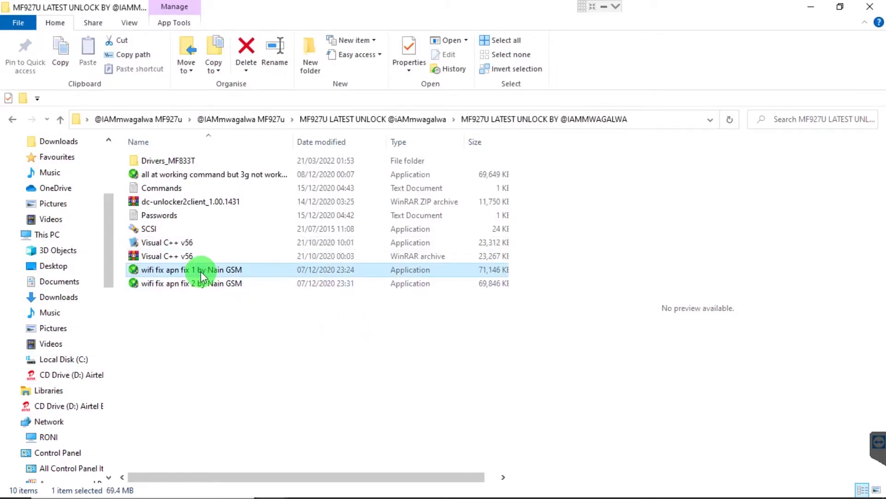
right_click(202, 270)
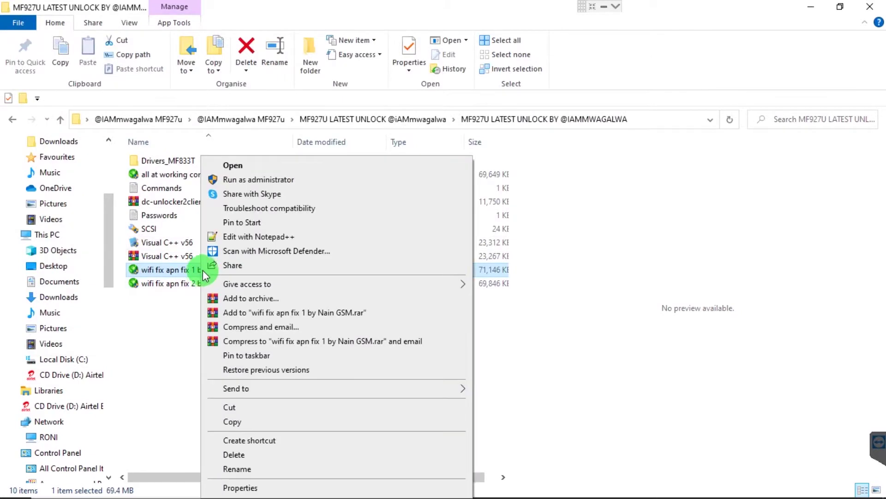
click(286, 180)
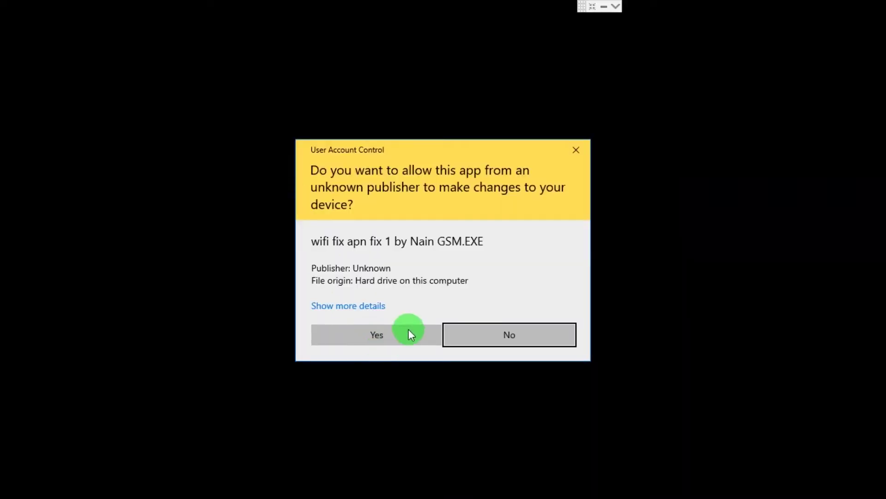
click(409, 328)
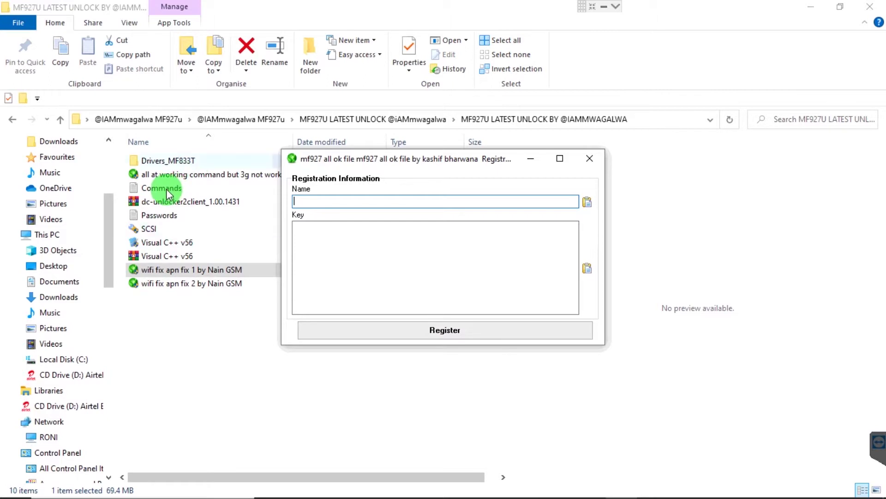
- Copy the registration name from Passwords.txt into the tool's Name field
double_click(161, 219)
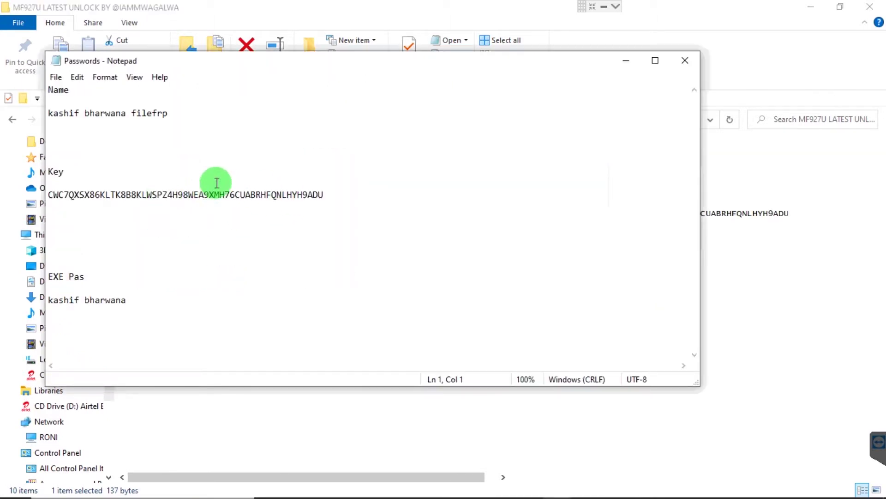
drag(171, 115, 49, 108)
key(ctrl+c)
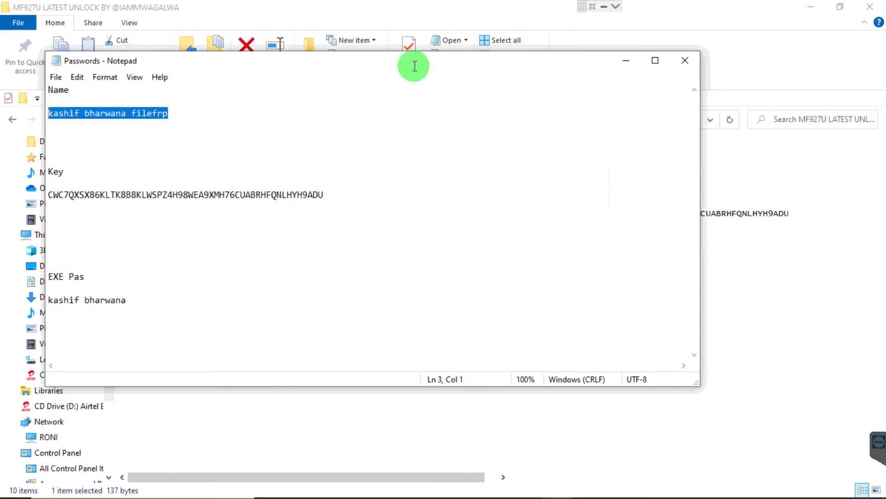
click(626, 60)
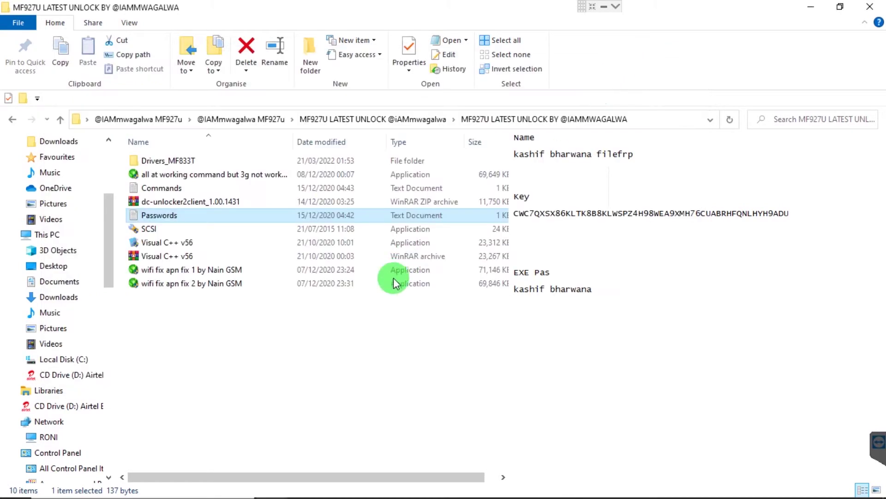
mouse_move(595, 494)
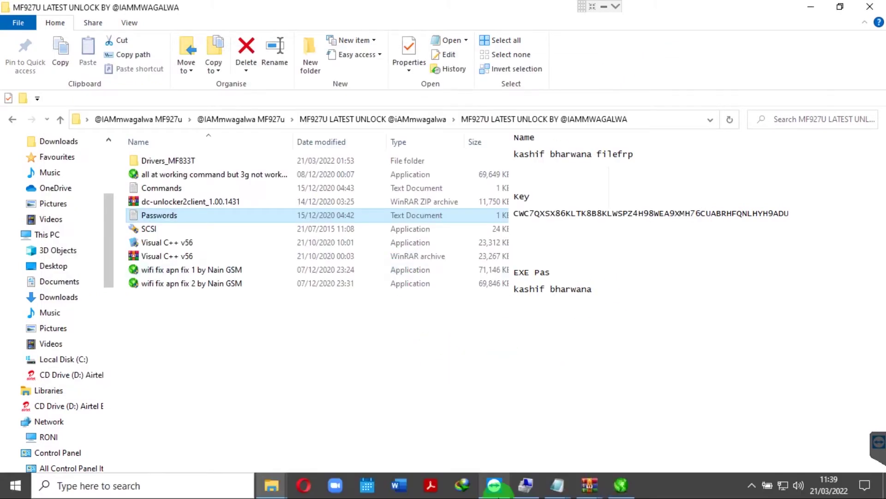
click(621, 485)
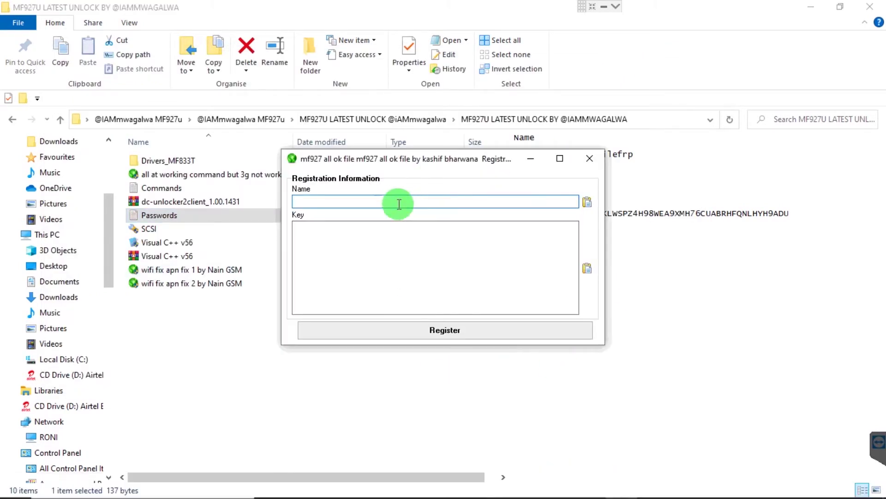
key(ctrl+v)
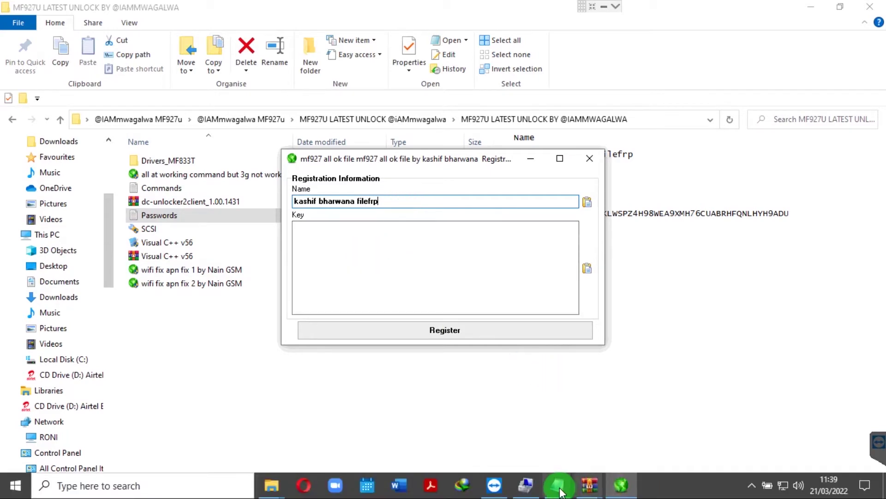
- Copy the registration key into the Key field and submit the registration
click(559, 489)
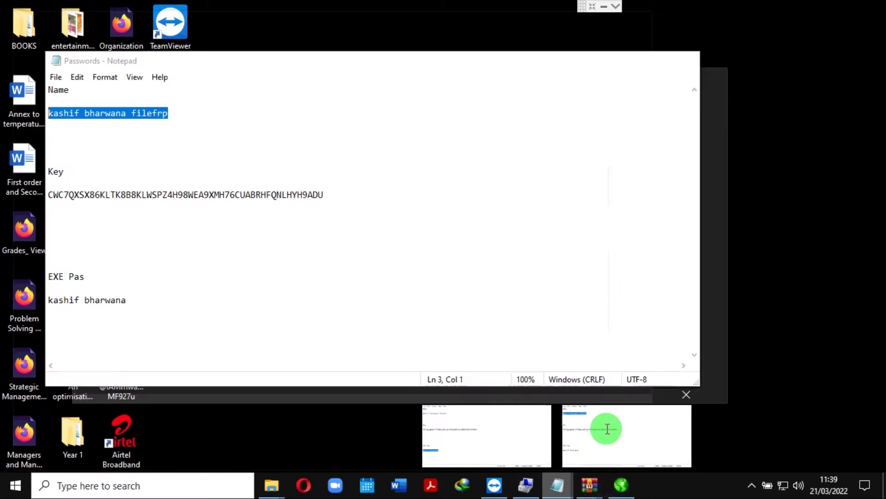
click(606, 428)
click(346, 198)
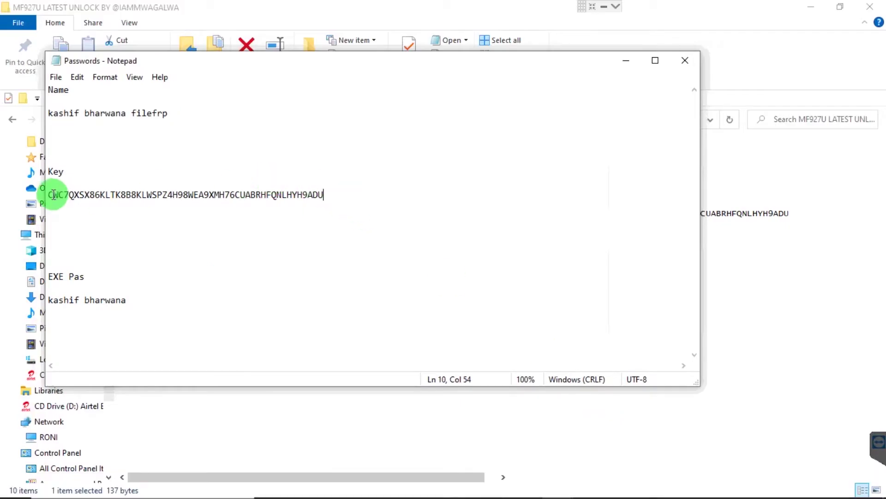
drag(333, 203, 164, 195)
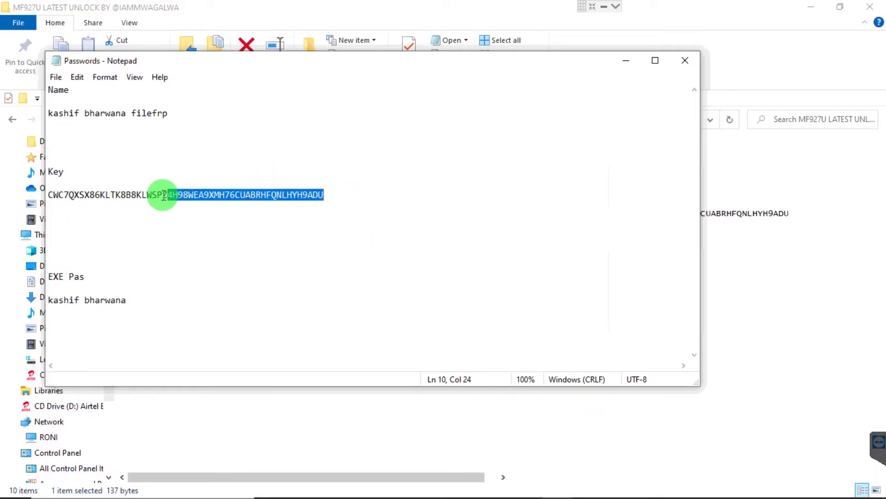
click(329, 194)
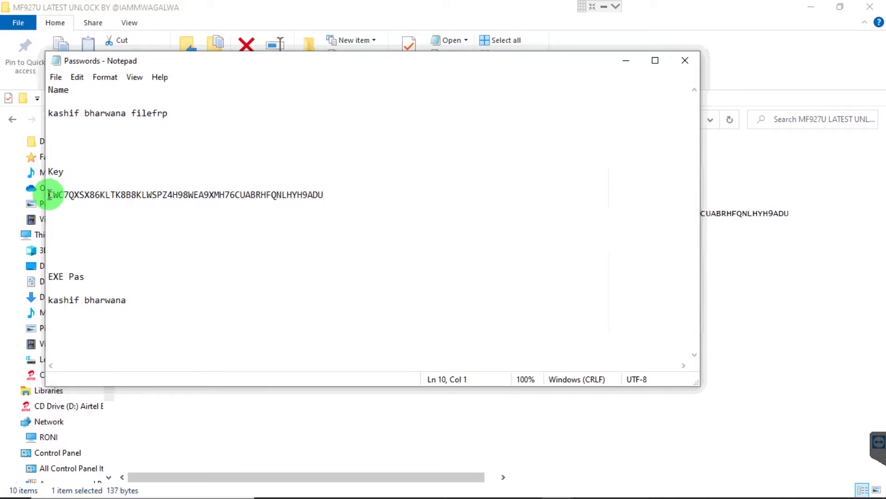
drag(49, 195, 322, 198)
key(ctrl+c)
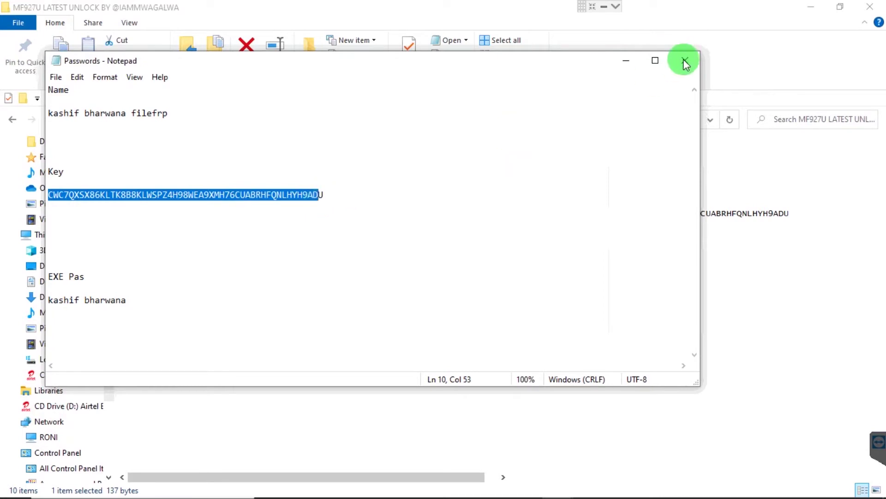
click(632, 60)
click(418, 254)
key(ctrl+v)
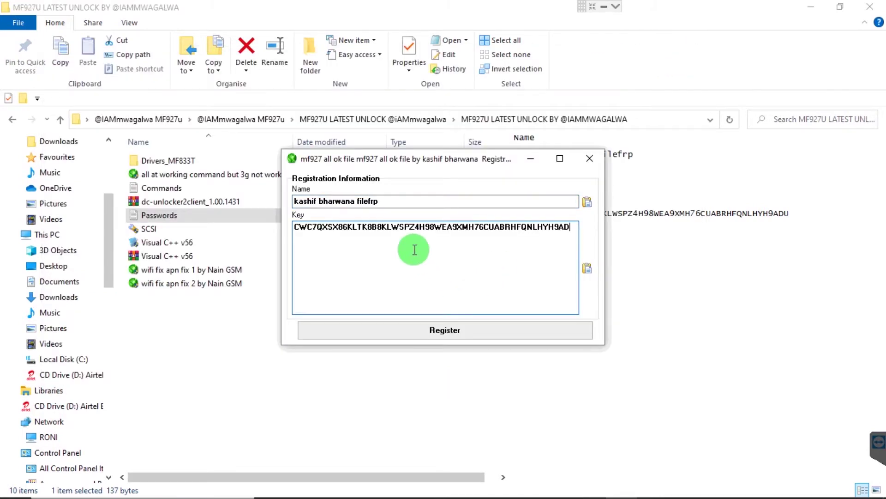
click(450, 338)
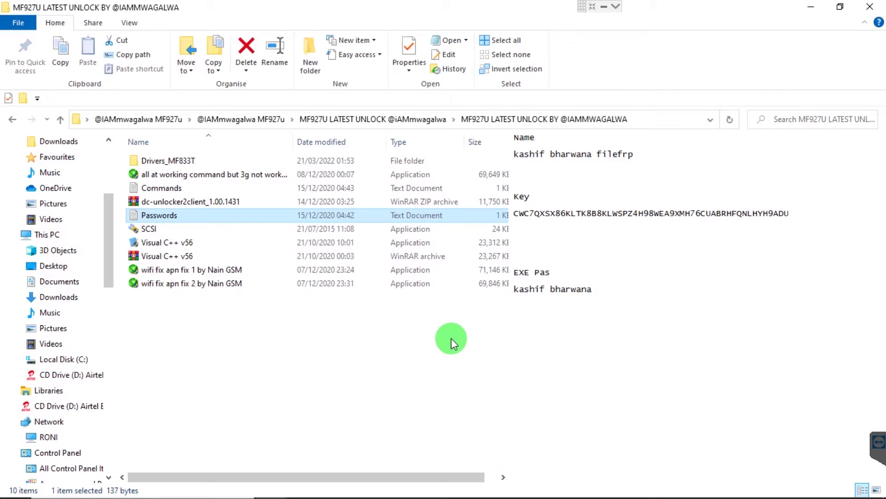
- Select the EXE password in the Passwords preview, then deselect the file to clear the preview
drag(597, 291, 512, 291)
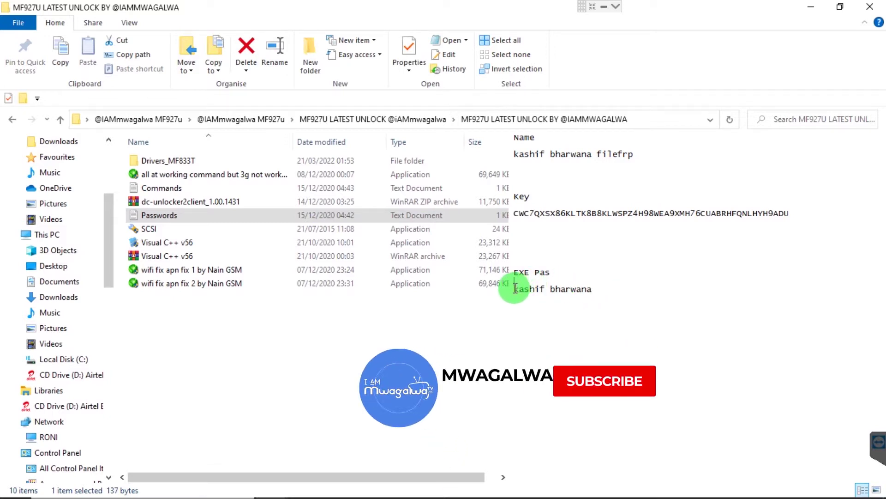
key(shift+Right)
key(shift+Right)
key(shift+Right)
key(shift+Right)
key(shift+Right)
key(shift+Right)
key(shift+Right)
key(shift+Right)
key(shift+Right)
key(shift+Right)
key(shift+Right)
key(shift+Right)
key(shift+Right)
key(shift+Right)
key(shift+Right)
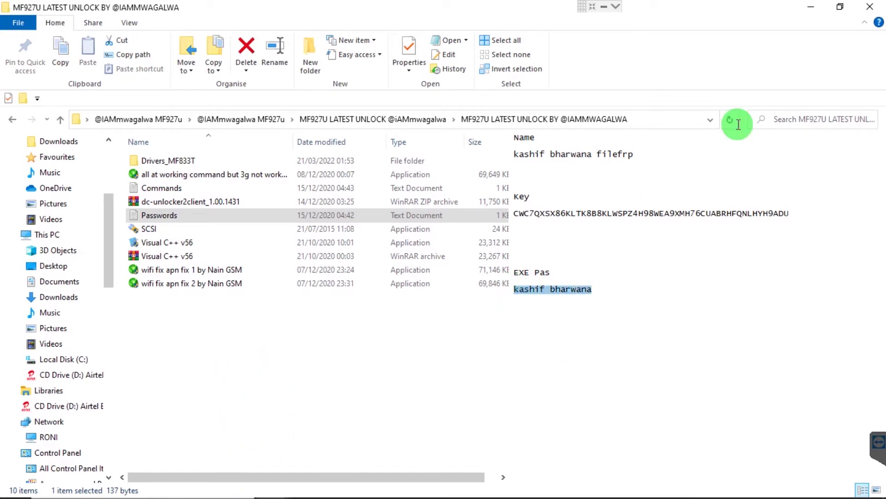
click(411, 341)
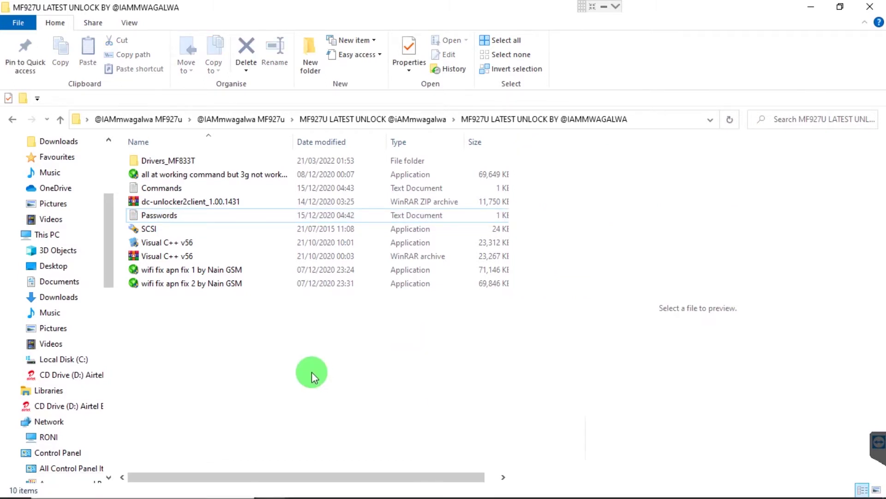
- Dismiss the WinRAR licence reminder and minimize the Visual C++ v56.rar window
click(811, 9)
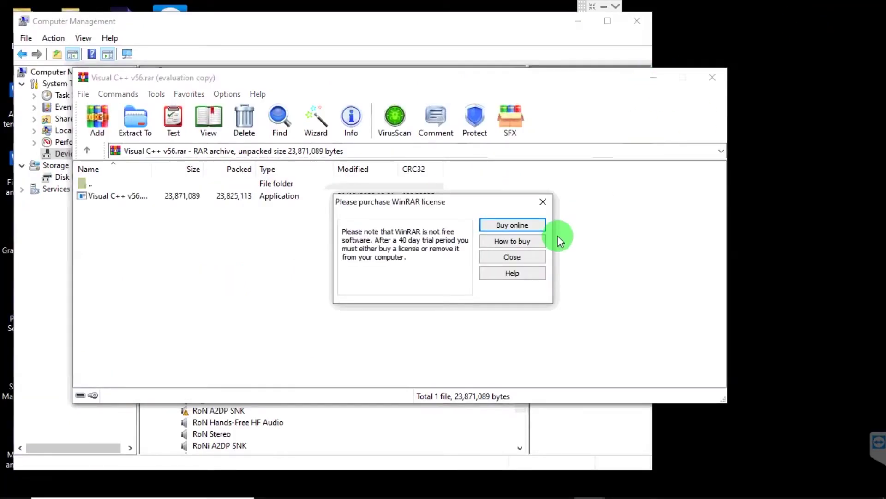
click(528, 259)
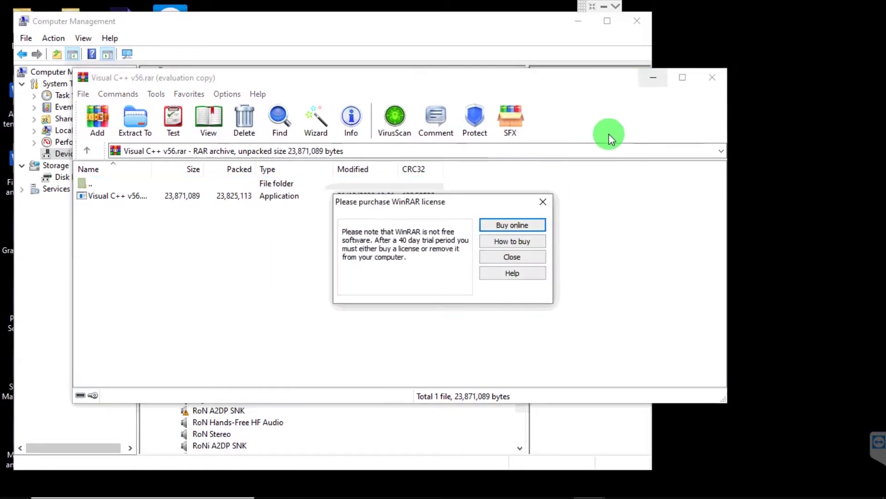
click(515, 258)
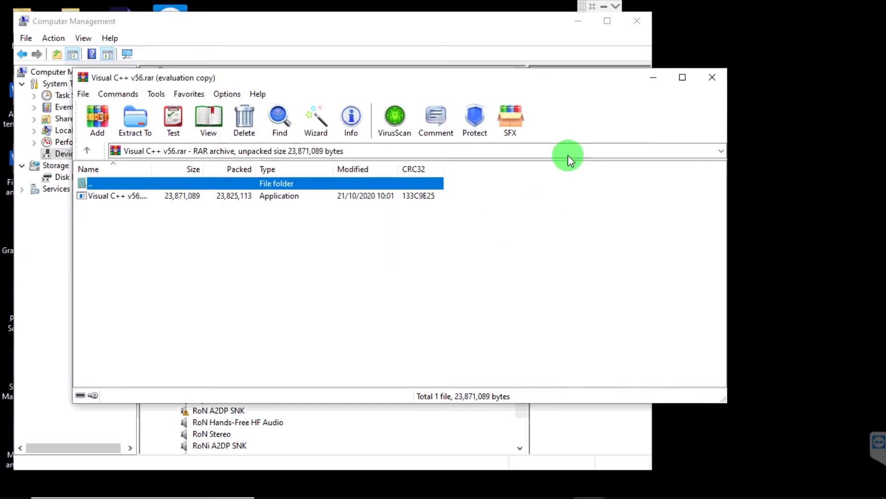
click(654, 81)
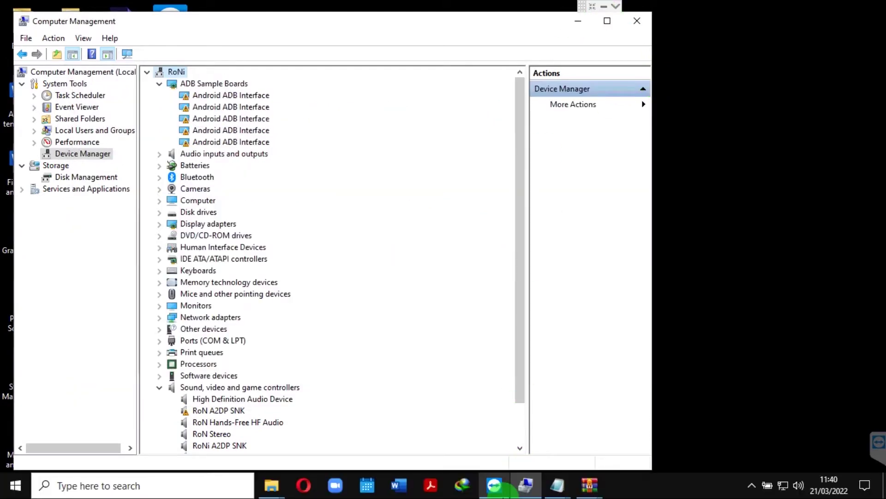
mouse_move(558, 491)
mouse_move(527, 482)
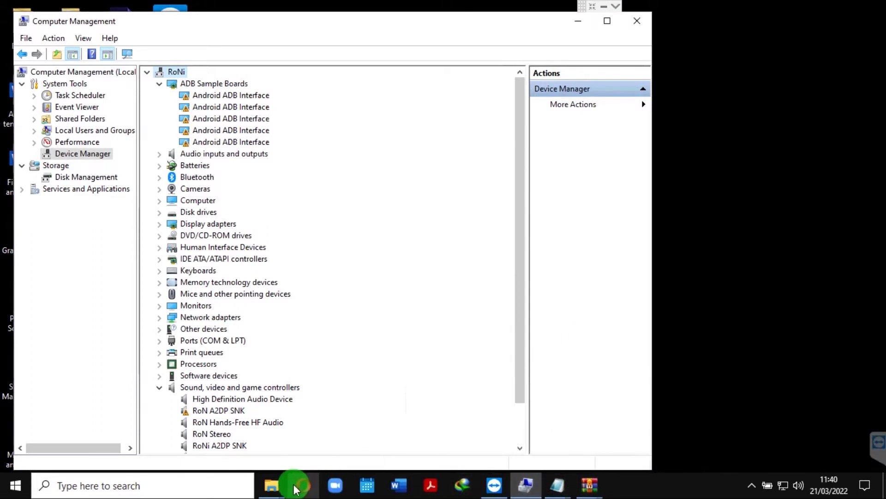
- Restore the MF927U unlock folder and select the wifi fix apn fix 1 by Nain GSM tool
mouse_move(275, 485)
click(331, 433)
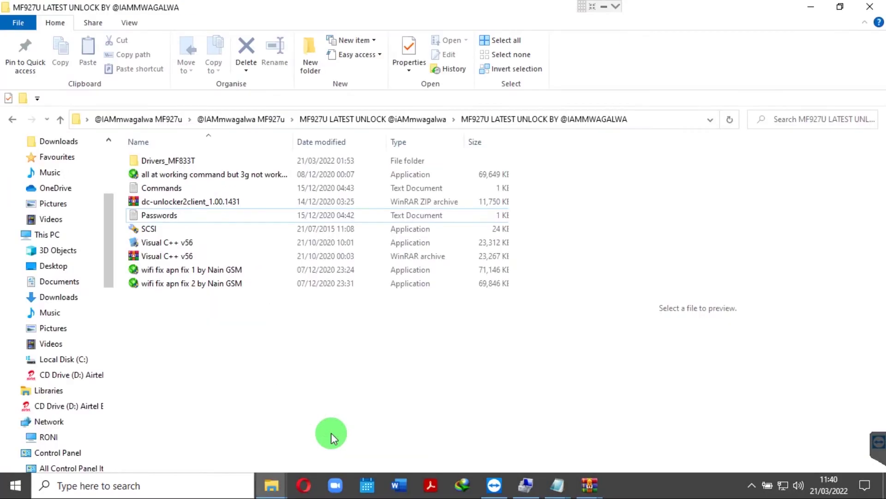
click(228, 270)
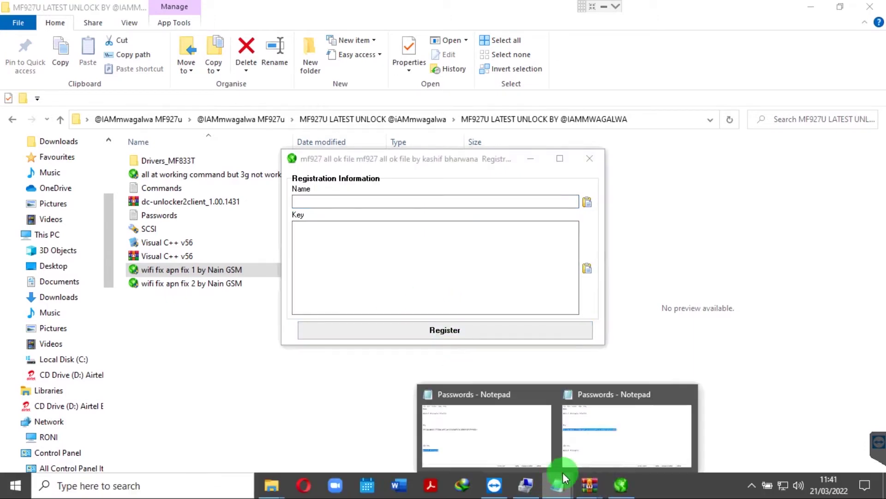
- Paste the registration name from Passwords.txt into the tool's Name field
click(602, 430)
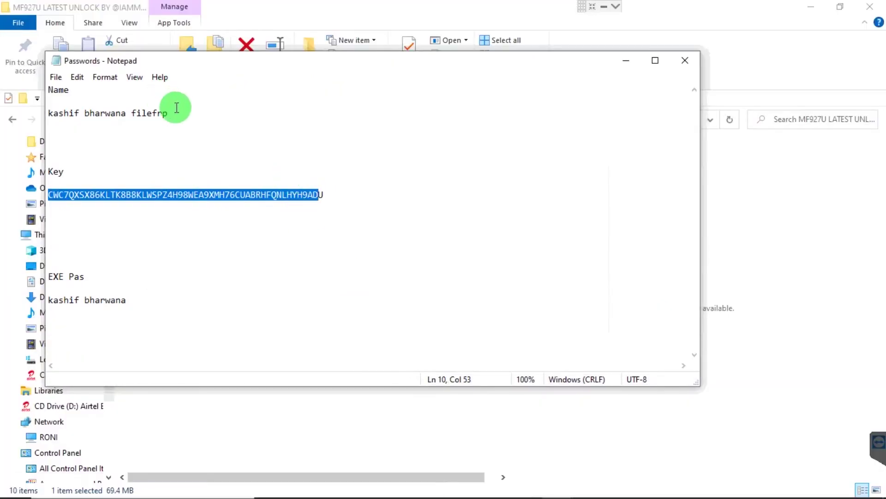
click(175, 112)
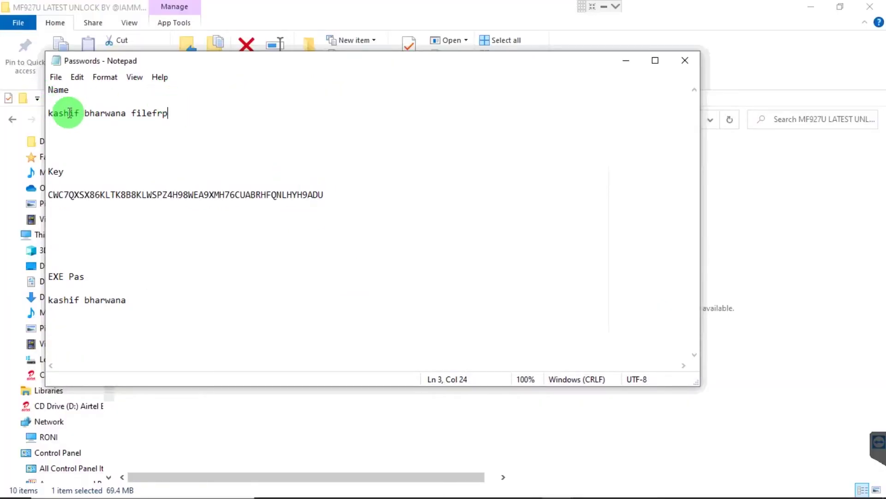
drag(175, 114, 45, 115)
key(ctrl+c)
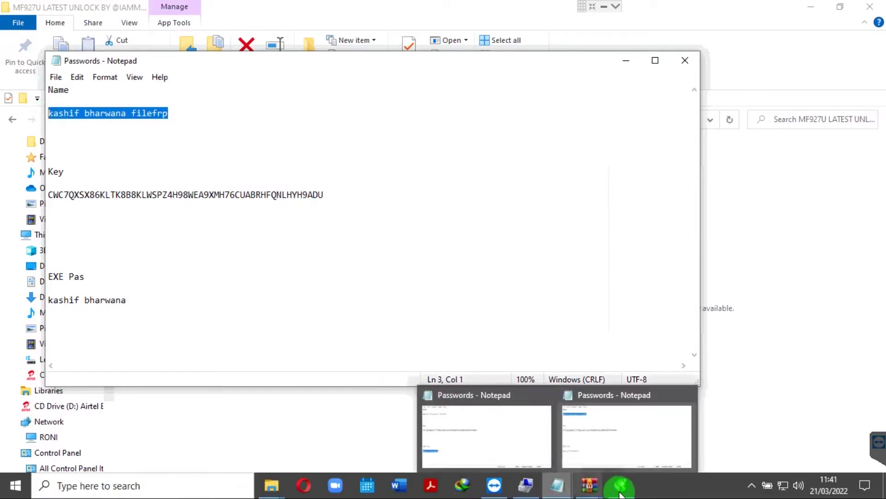
click(619, 482)
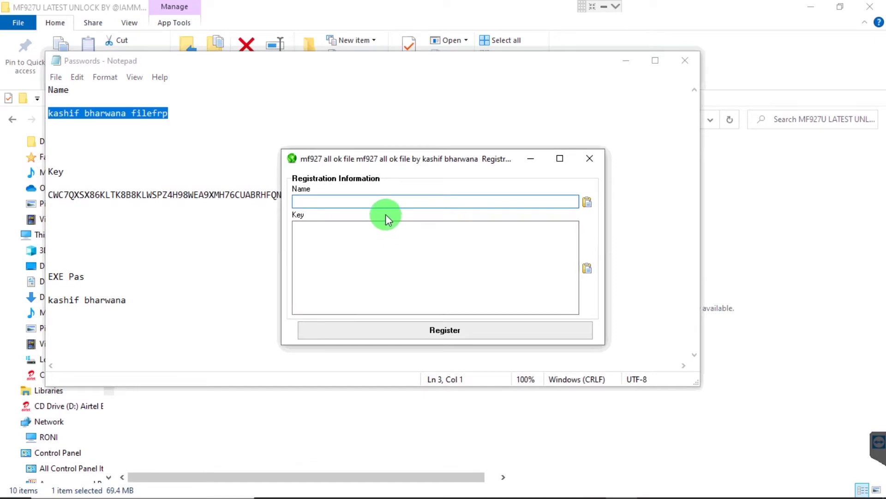
key(ctrl+v)
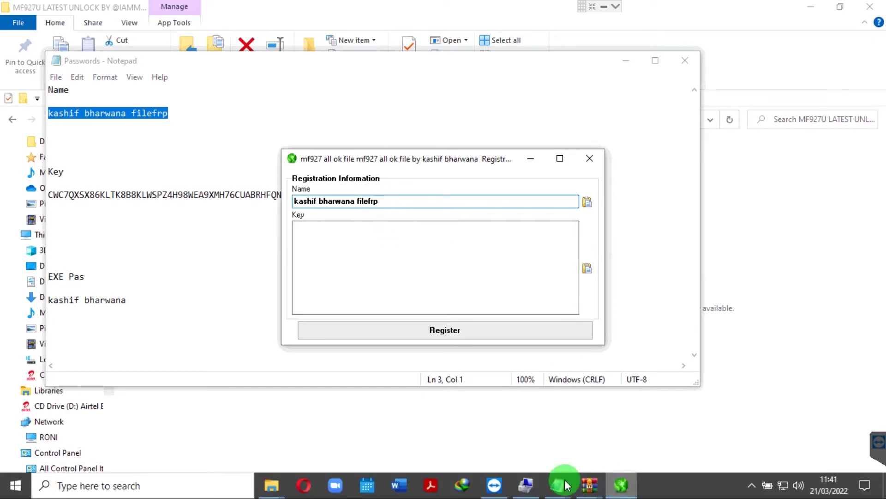
- Paste the registration key from Passwords.txt into the Key field
mouse_move(560, 480)
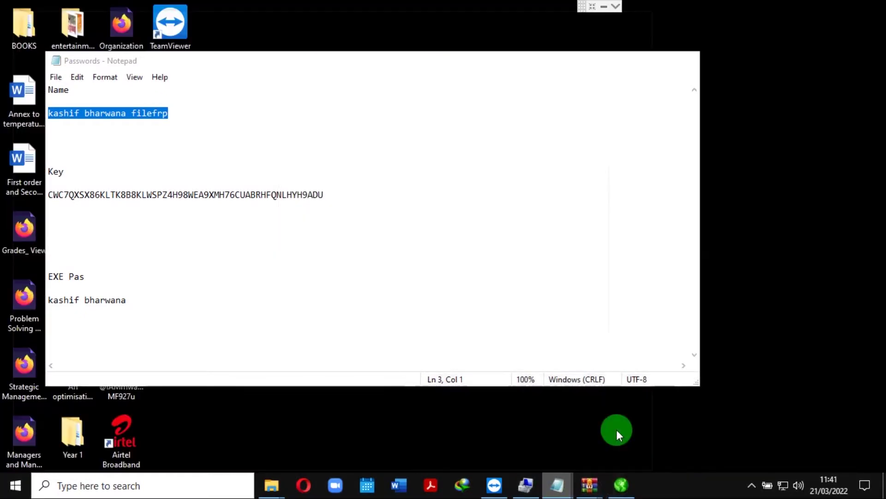
click(617, 430)
click(338, 193)
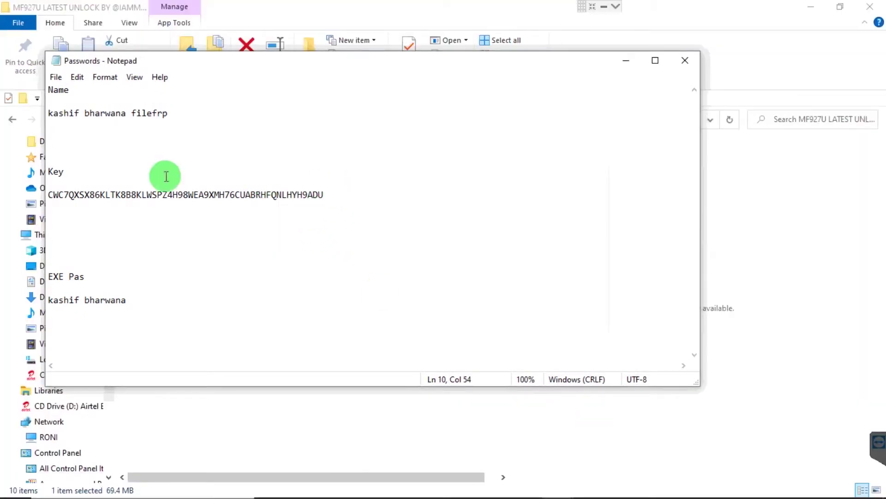
drag(99, 178, 48, 196)
key(ctrl+c)
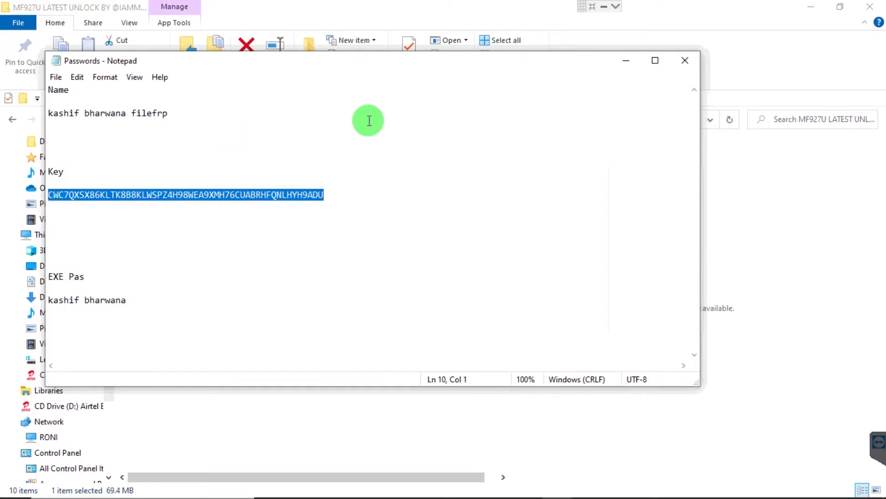
click(623, 59)
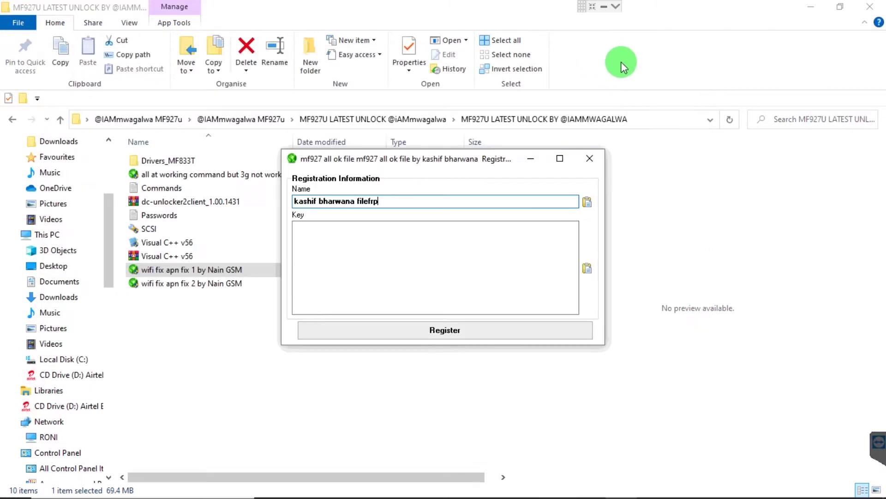
click(410, 259)
key(ctrl+v)
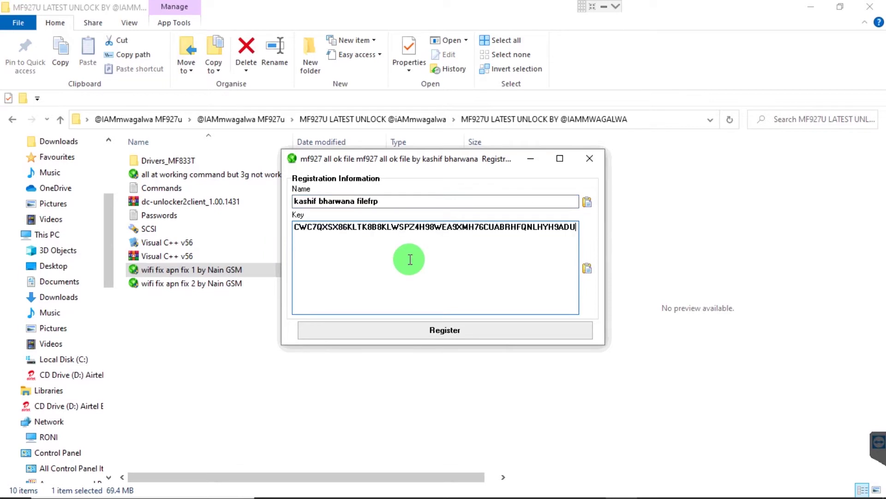
- Submit the registration details, then select the EXE password line in the Passwords note
click(489, 328)
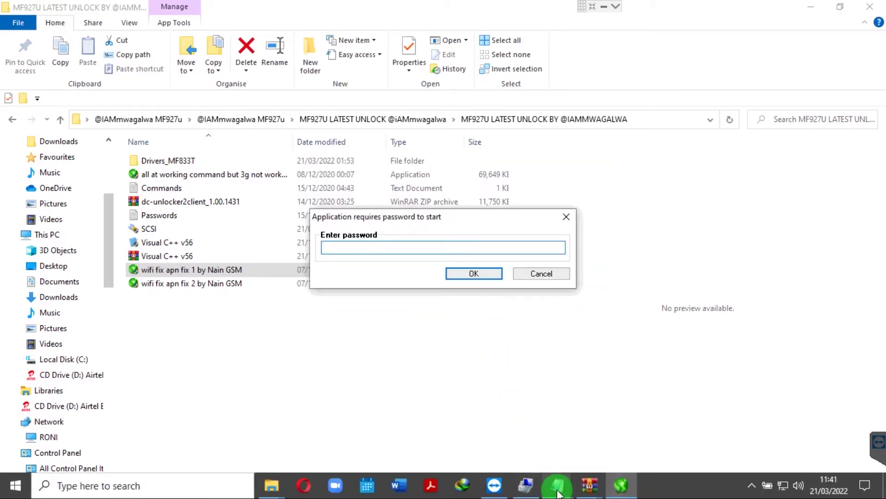
click(558, 486)
click(611, 436)
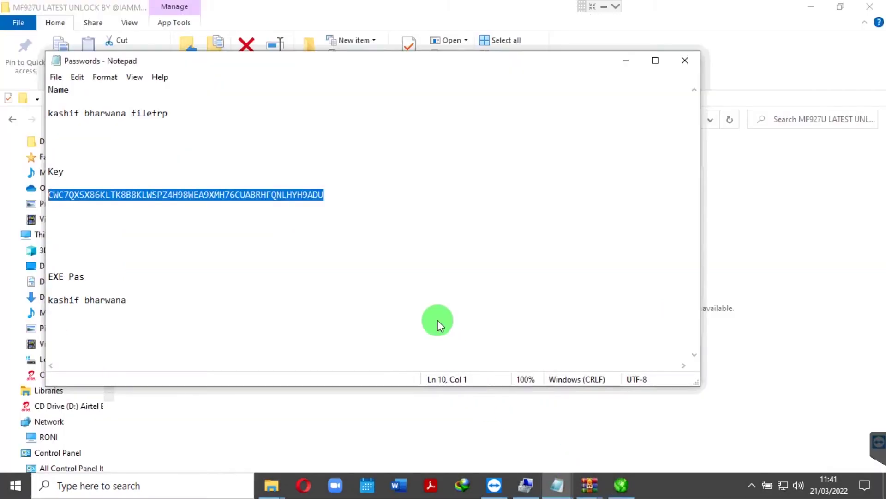
click(131, 300)
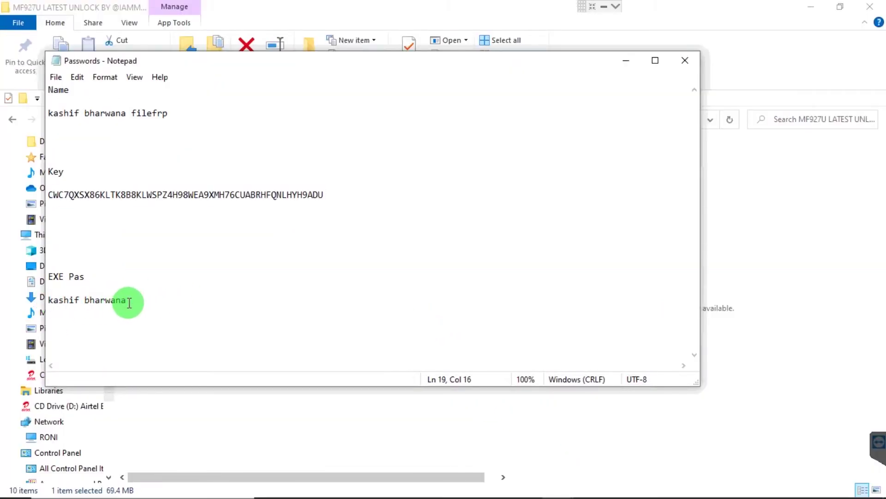
drag(129, 302, 43, 300)
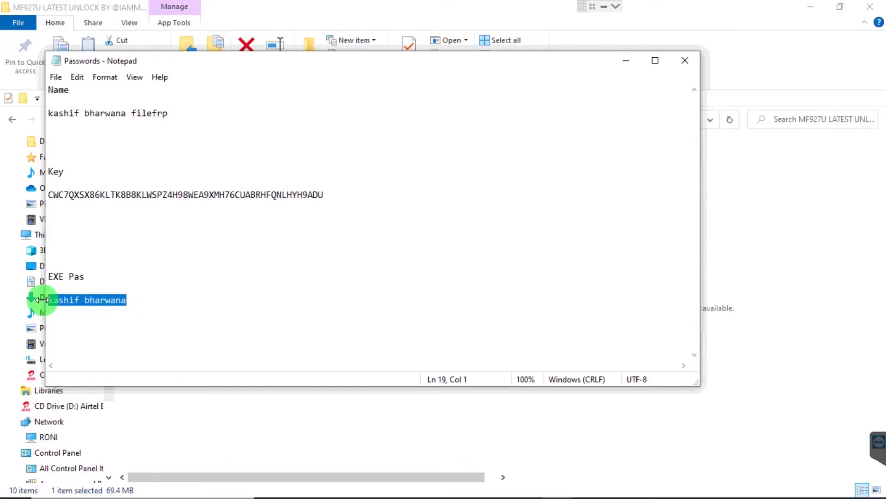
- Enter the copied EXE password in the startup prompt and confirm it
click(631, 60)
click(343, 253)
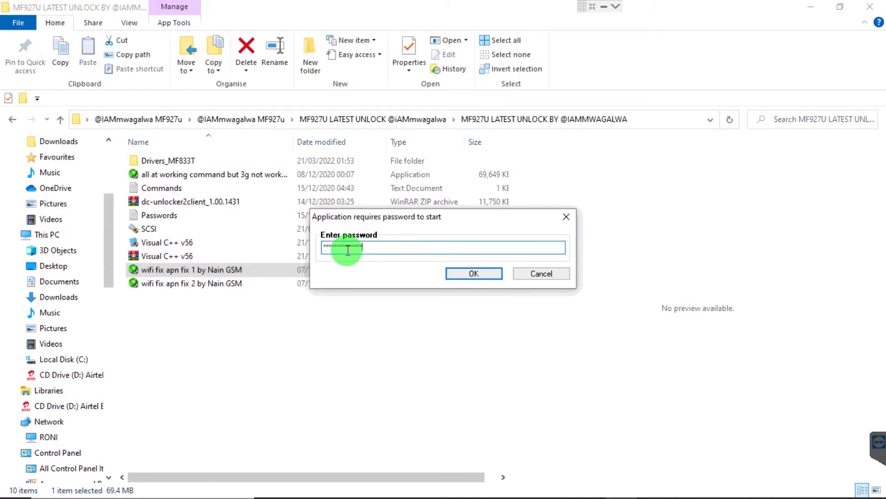
click(454, 273)
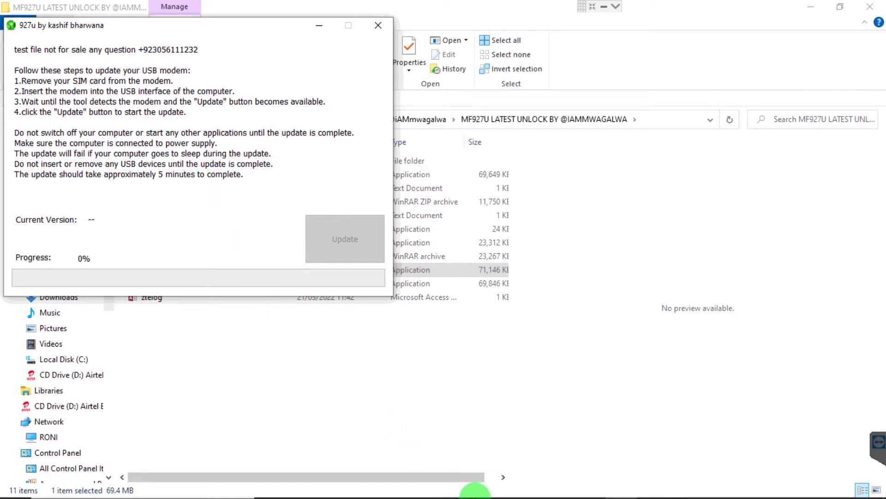
- Bring Computer Management forward and scroll through its device list
mouse_move(527, 489)
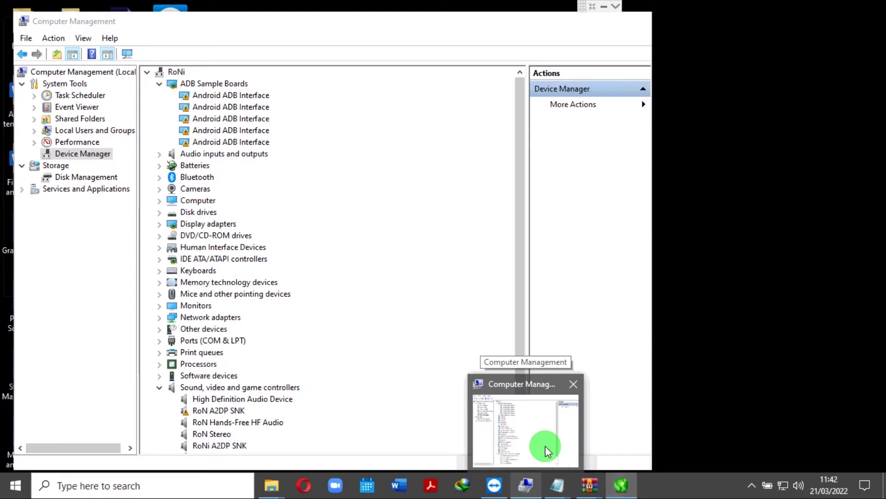
click(545, 446)
drag(518, 327, 521, 383)
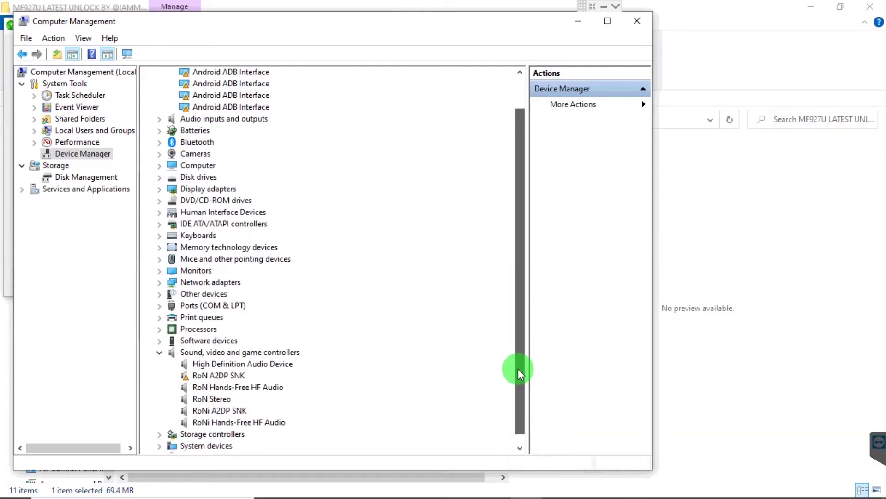
drag(519, 358, 508, 426)
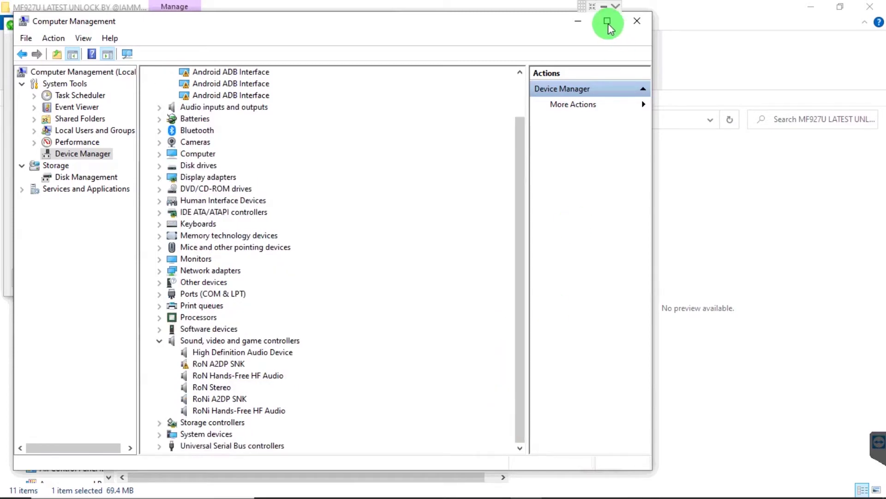
- Start the 927u firmware update on the BD_MF927UV1.0.1B05 modem, then restore Computer Management
click(578, 21)
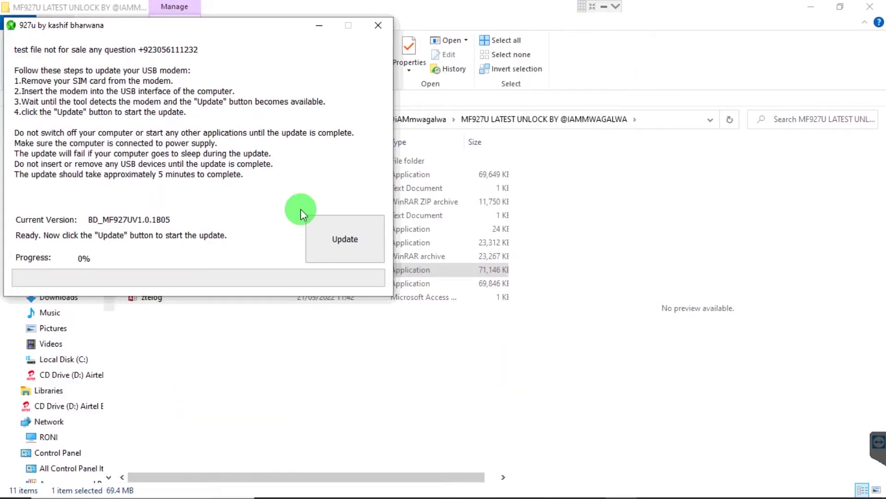
click(331, 230)
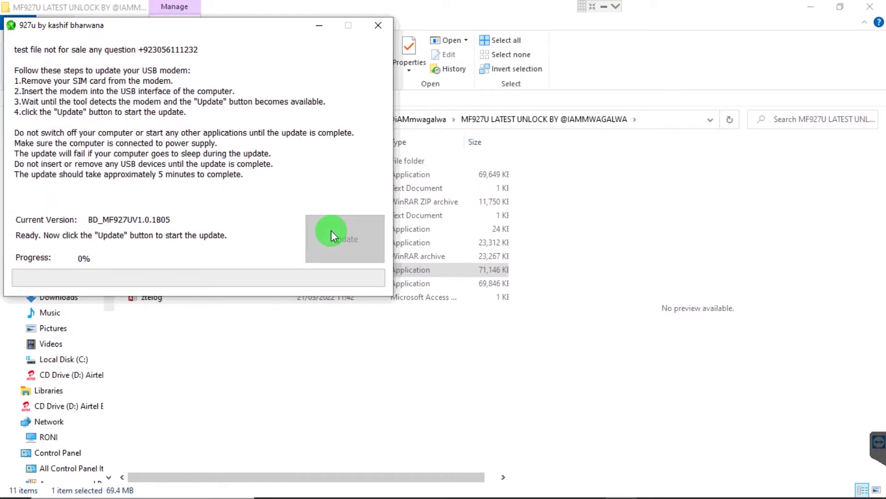
mouse_move(464, 489)
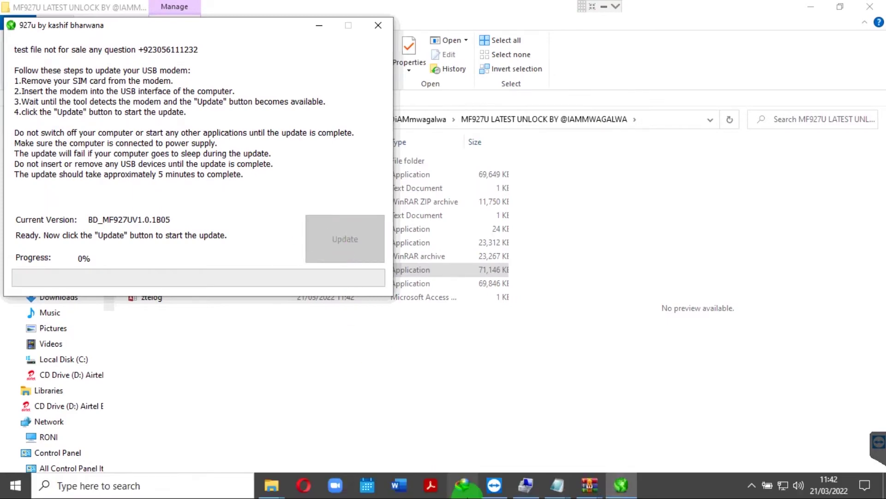
click(528, 485)
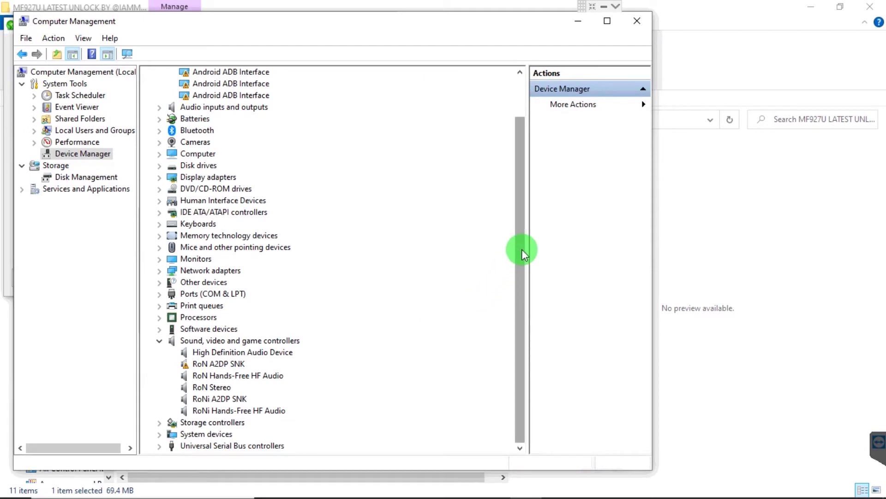
- Scan for hardware changes in Device Manager
click(520, 113)
drag(513, 247, 522, 125)
click(53, 38)
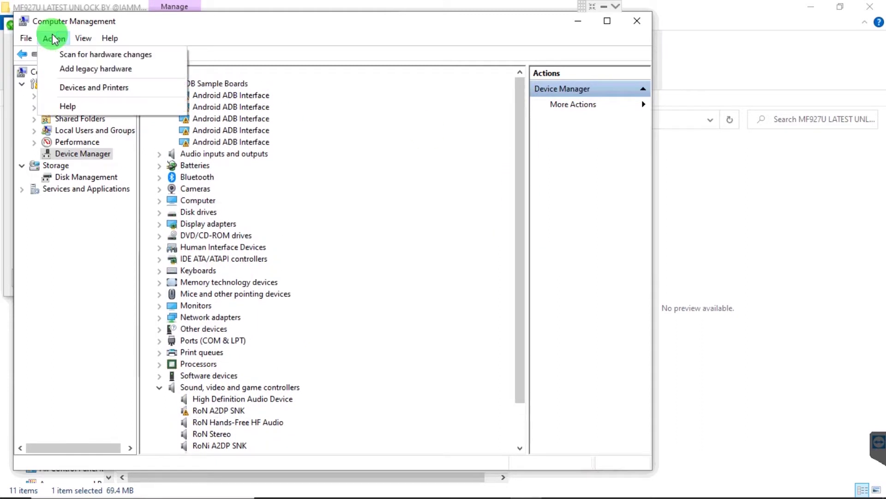
click(76, 55)
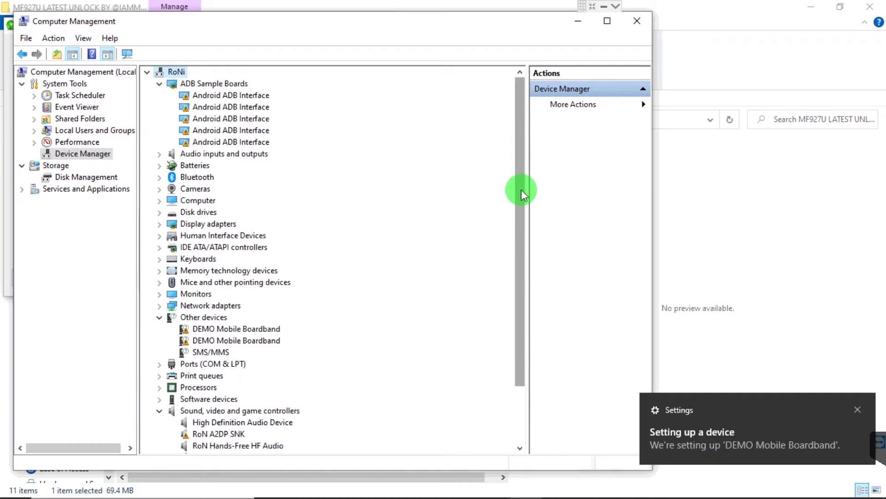
- Try updating the first DEMO Mobile Boardband's driver from the Drivers_MF833T folder
drag(524, 194, 522, 264)
click(226, 261)
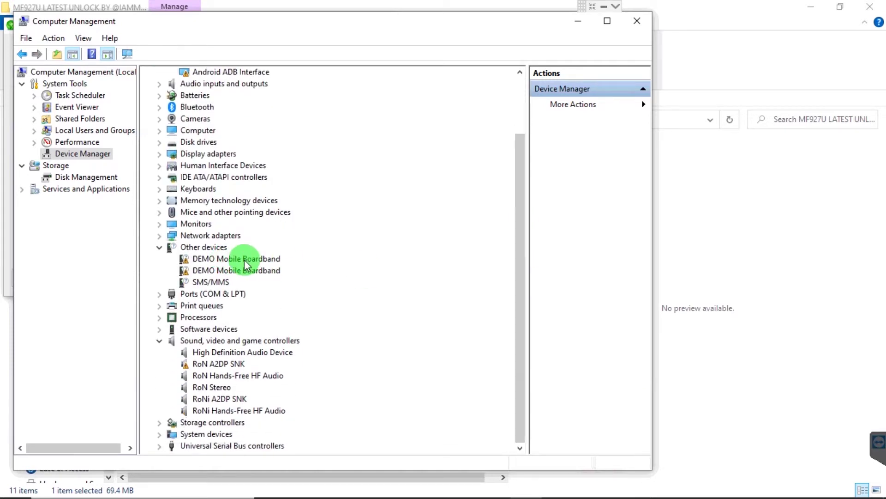
right_click(234, 259)
click(268, 269)
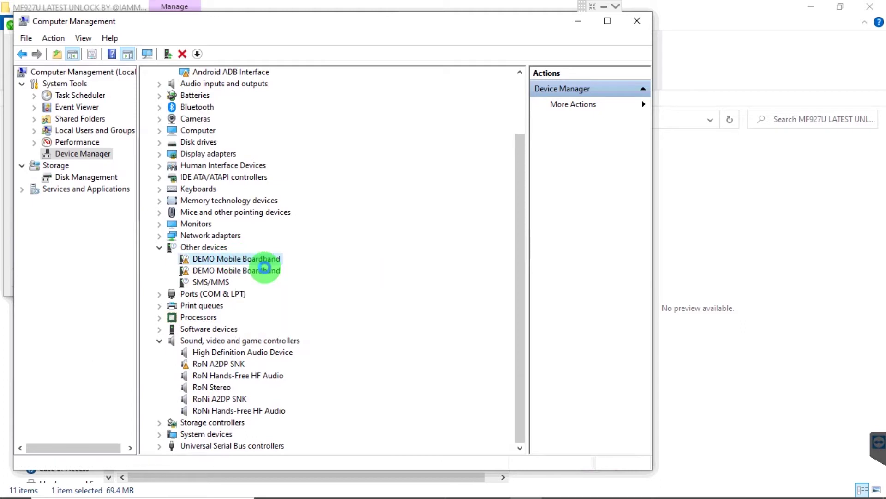
click(277, 291)
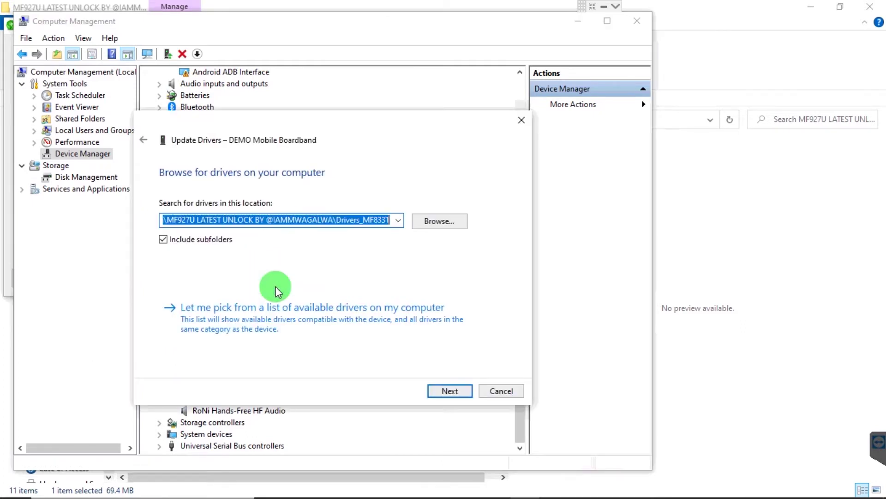
click(440, 222)
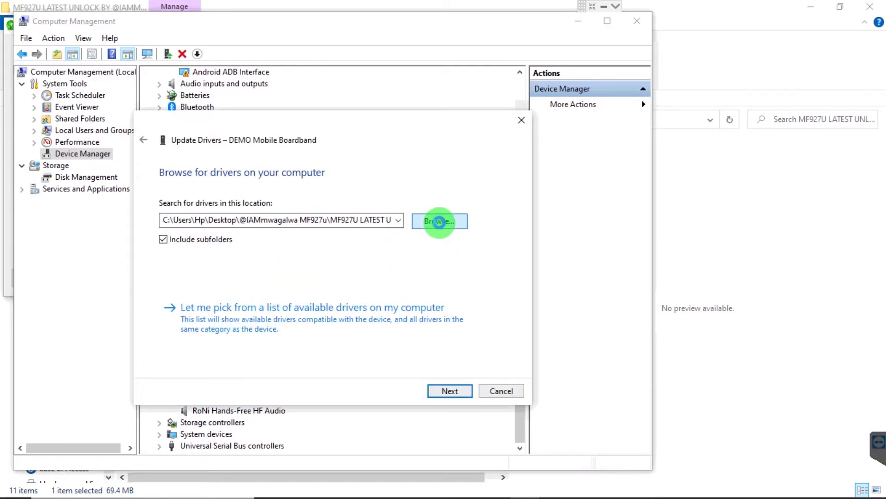
click(439, 221)
click(534, 149)
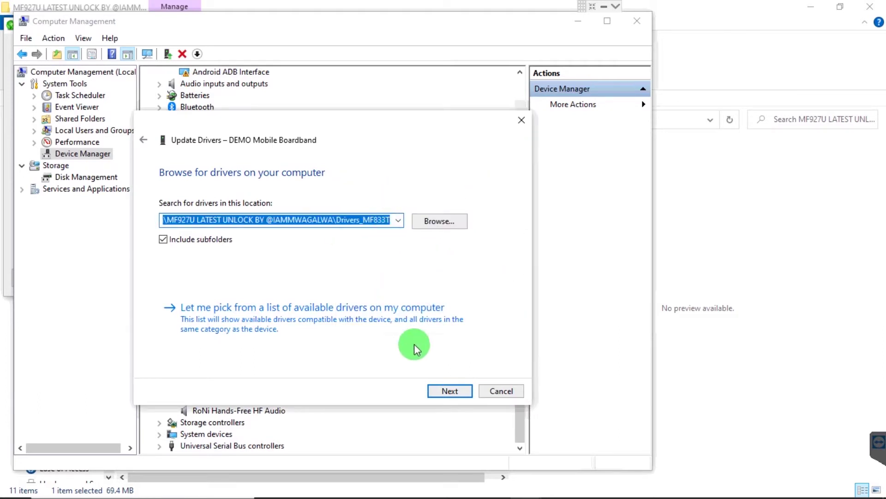
click(446, 391)
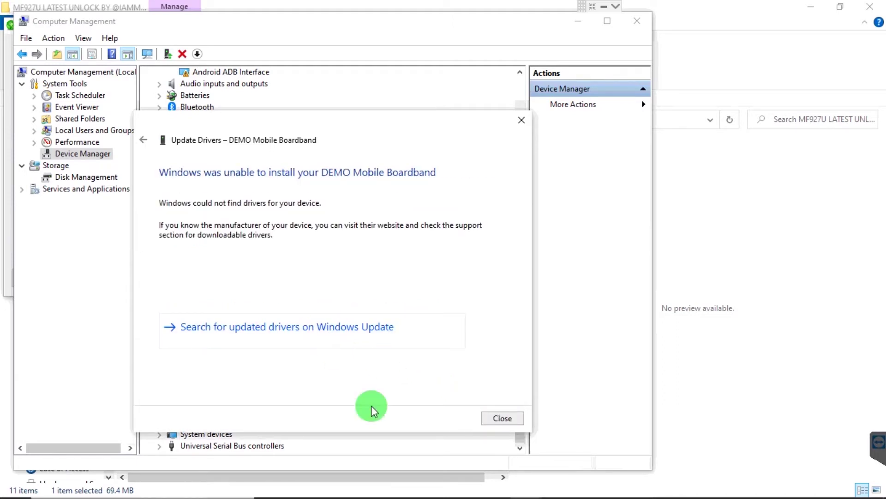
- Retry the driver install on the second DEMO Mobile Boardband, close the catalog hash error, and minimize
click(503, 419)
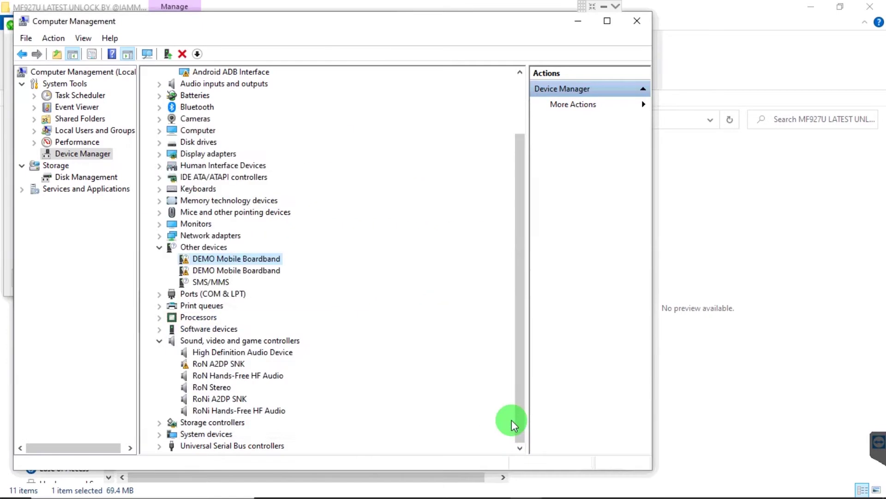
right_click(257, 272)
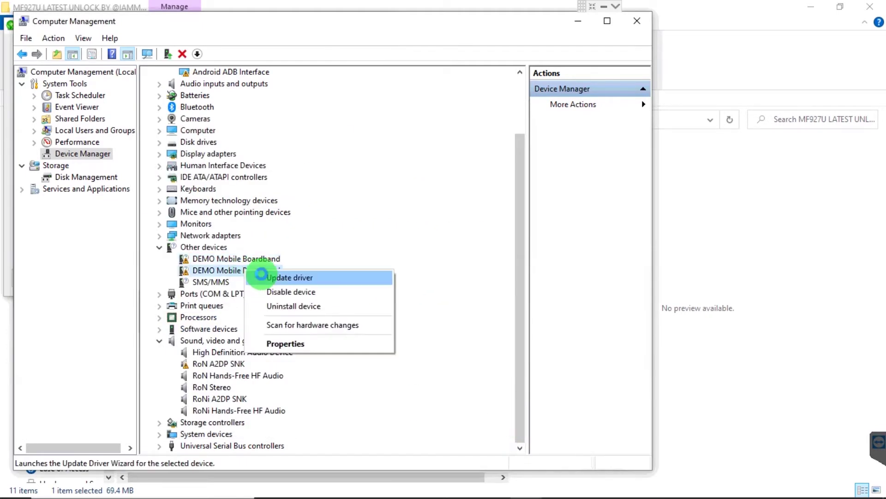
click(261, 276)
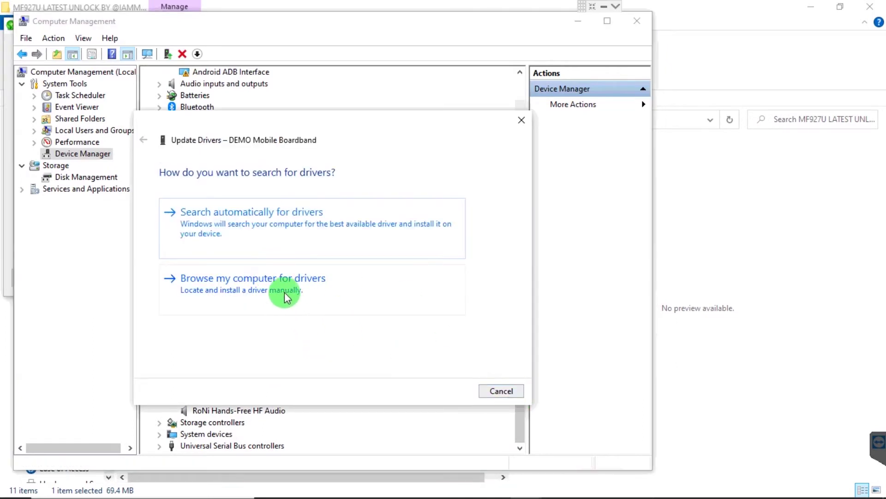
click(285, 298)
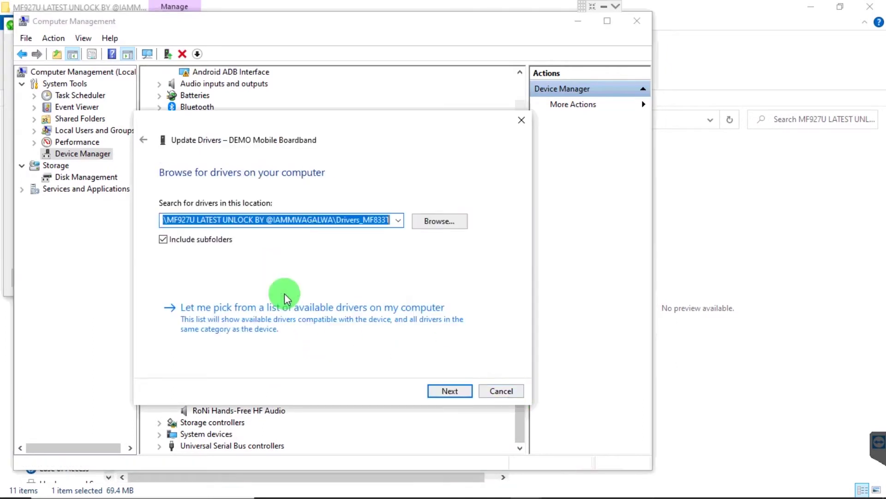
click(450, 391)
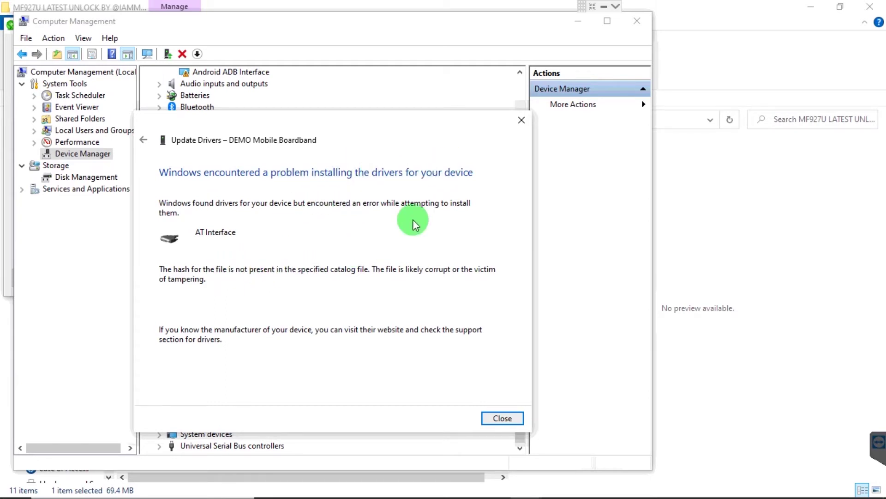
click(521, 121)
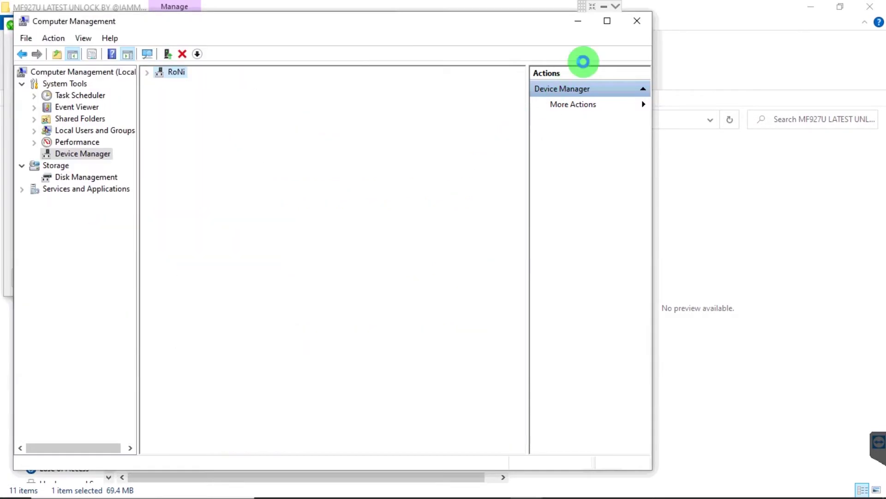
click(578, 26)
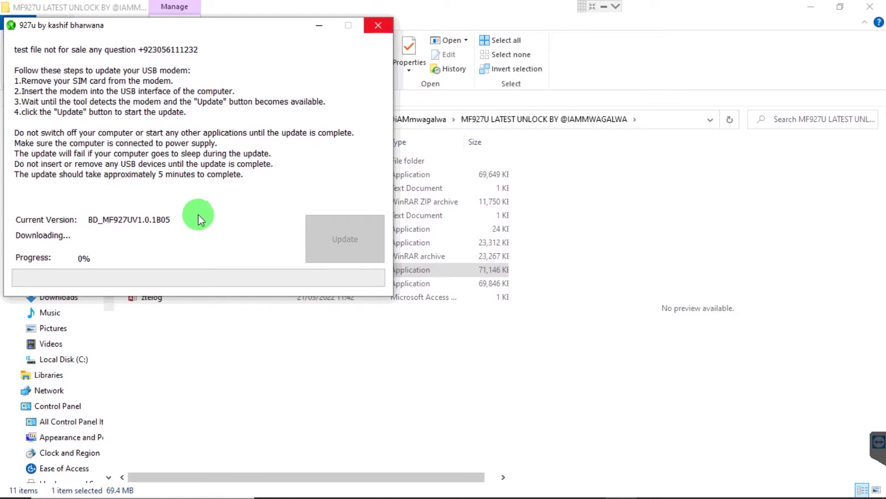
- Dismiss the 927u tool's cannot-exit warning and restart Windows from the Start menu
click(379, 26)
click(230, 190)
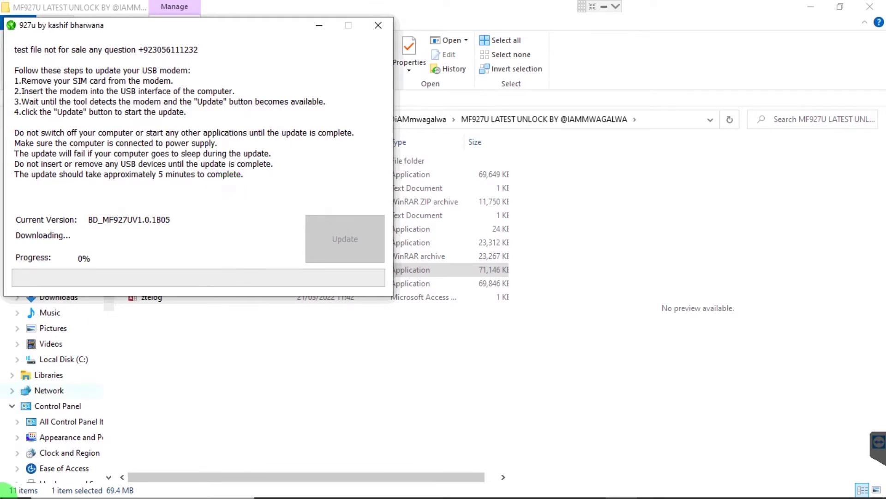
mouse_move(5, 491)
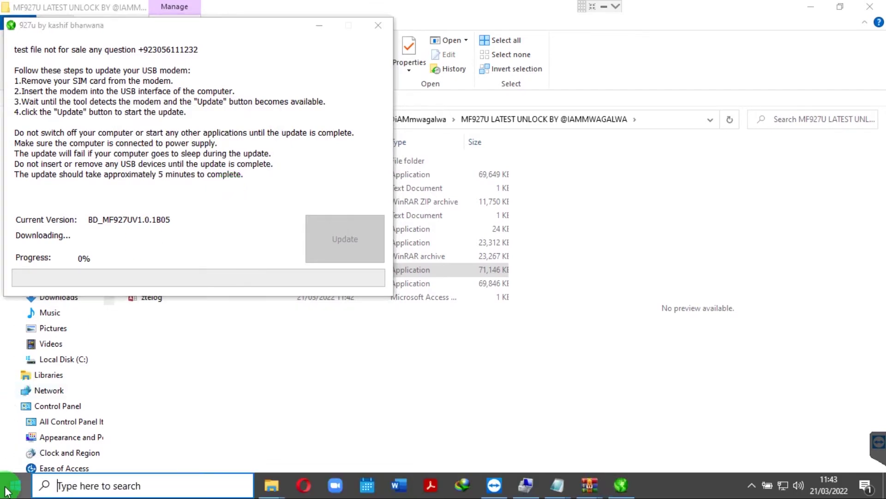
click(7, 490)
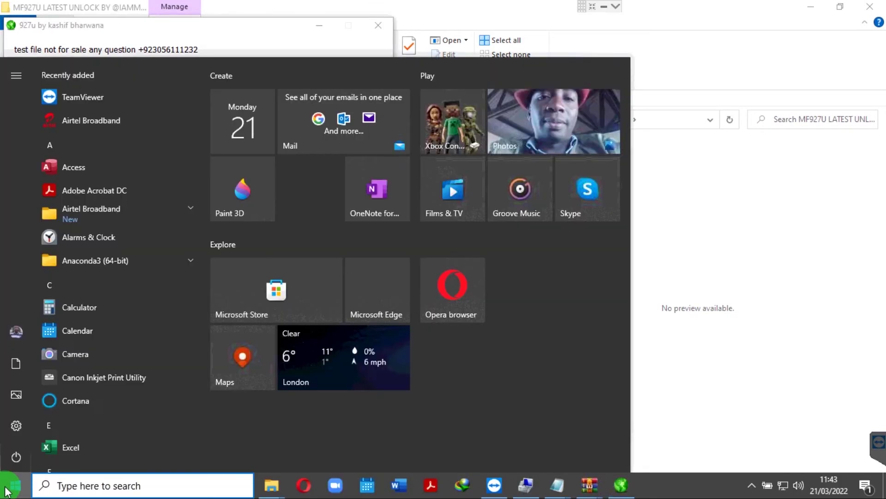
click(16, 456)
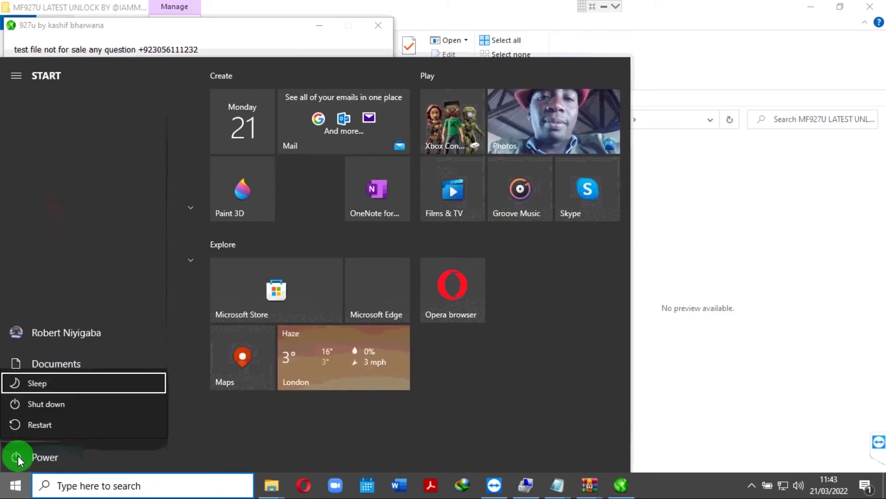
click(40, 425)
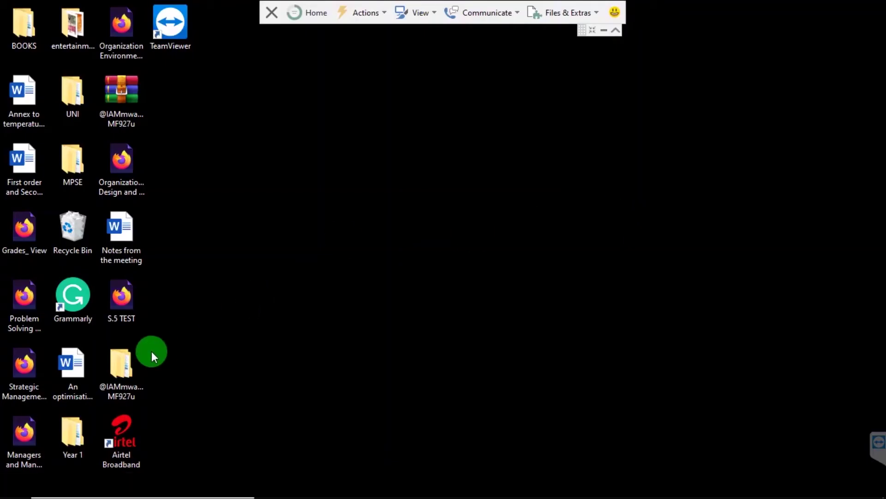
click(112, 383)
double_click(111, 383)
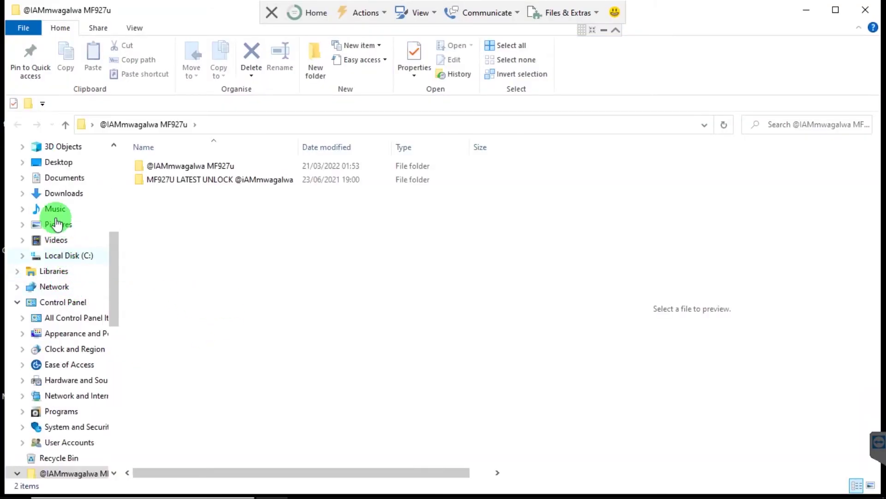
drag(112, 279, 120, 200)
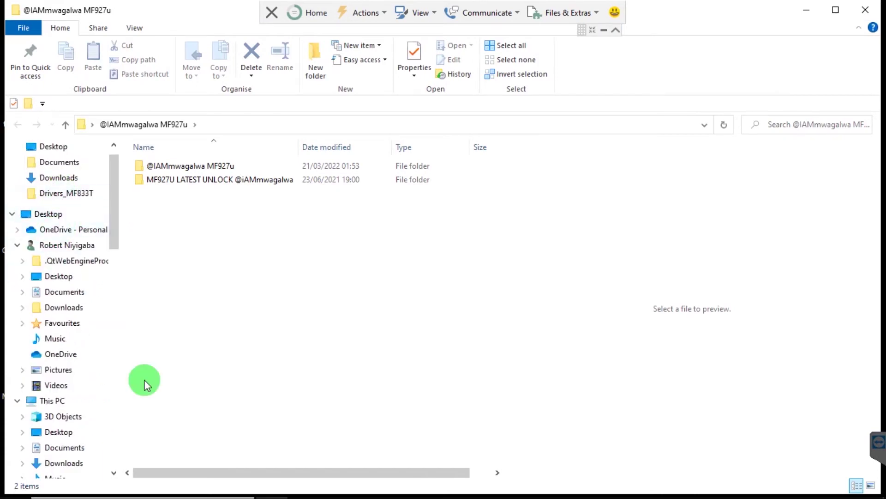
- Run diskmgmt.msc from Win+R to check the disk layout, then close Disk Management
key(super+r)
key(Down)
key(Return)
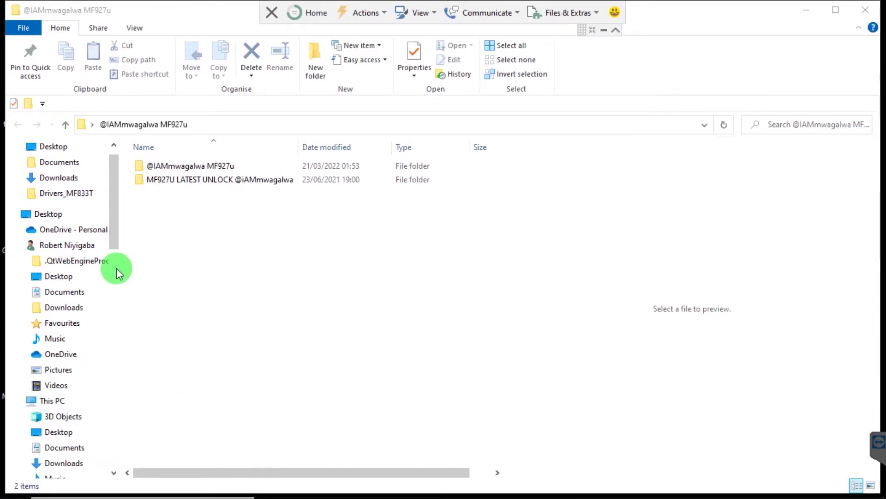
click(59, 217)
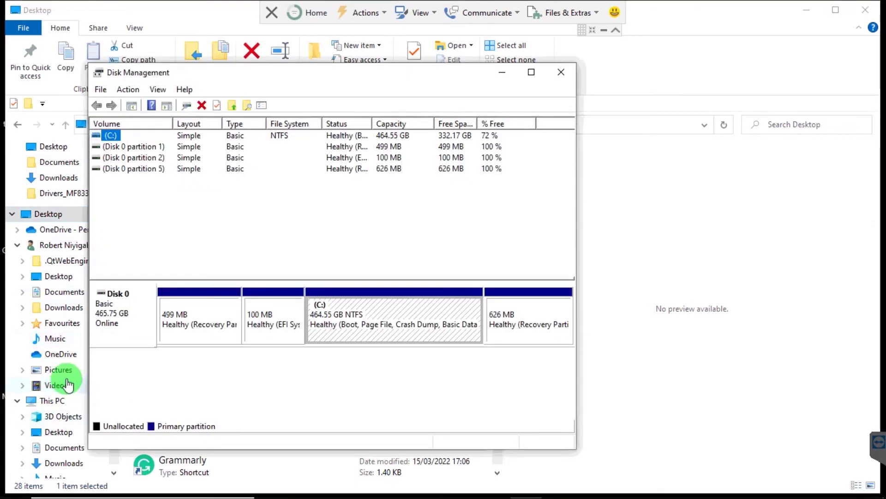
click(560, 72)
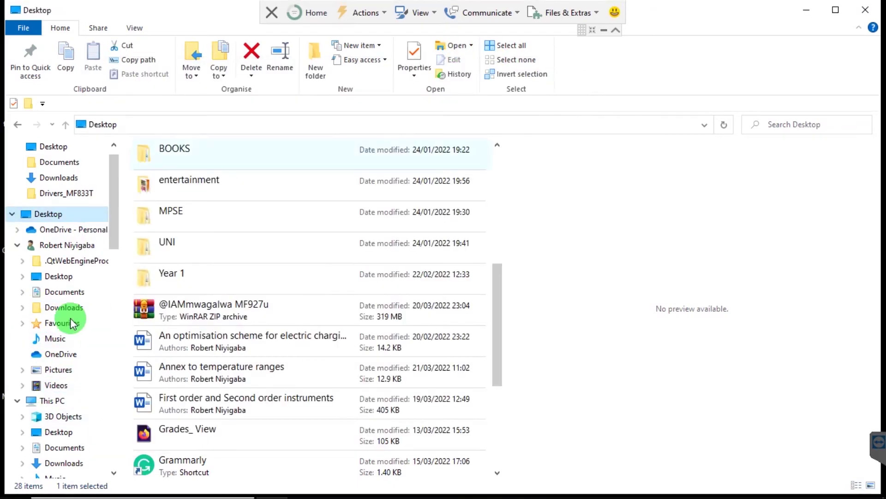
- Open Computer Management through This PC's Manage option
right_click(50, 401)
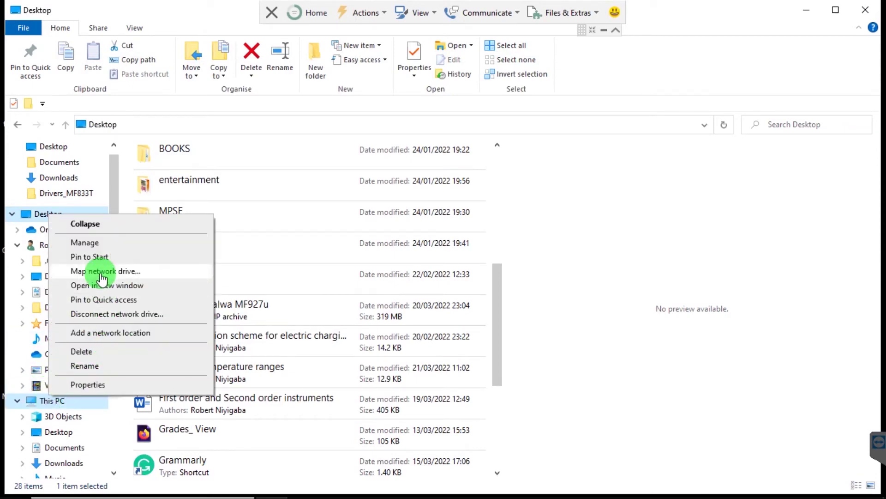
click(88, 243)
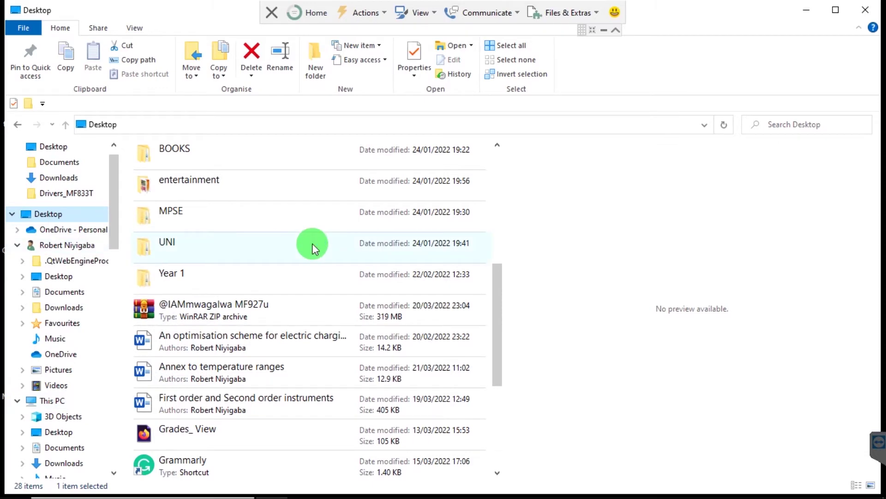
scroll(312, 243, up, 5)
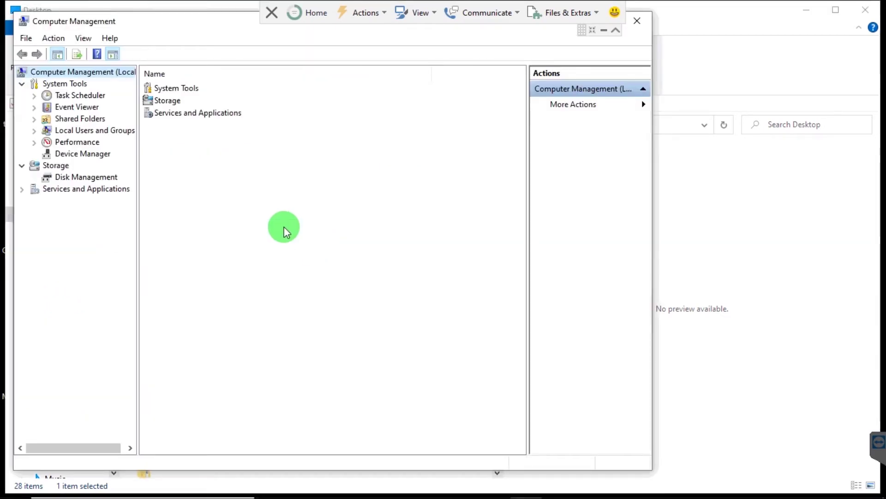
- Install the unverified modem driver on the second DEMO Mobile Boardband, making it AT Interface (COM7)
click(64, 154)
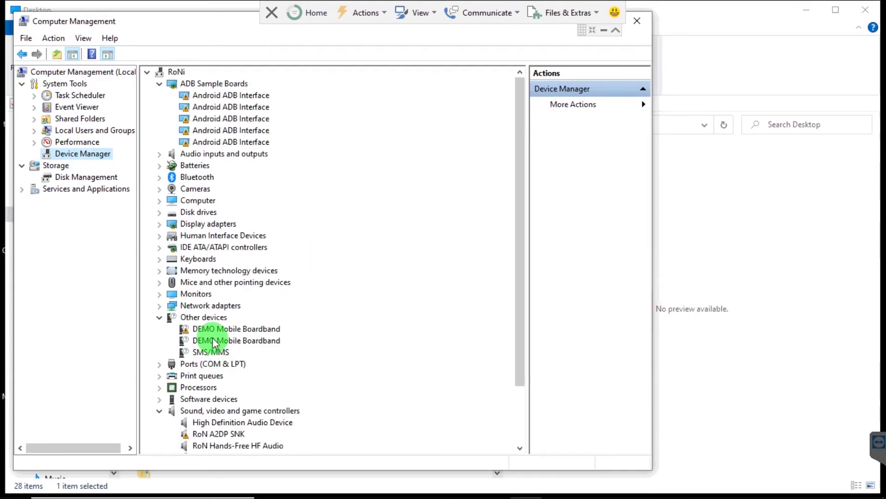
right_click(215, 343)
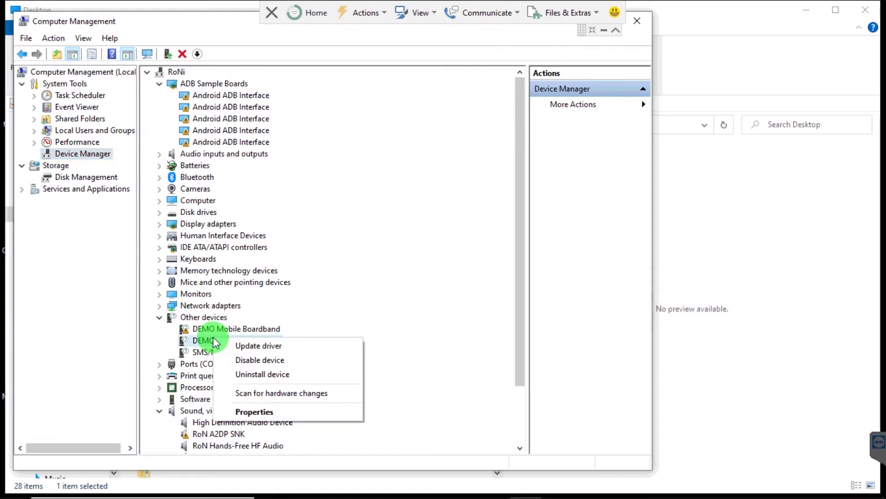
click(237, 345)
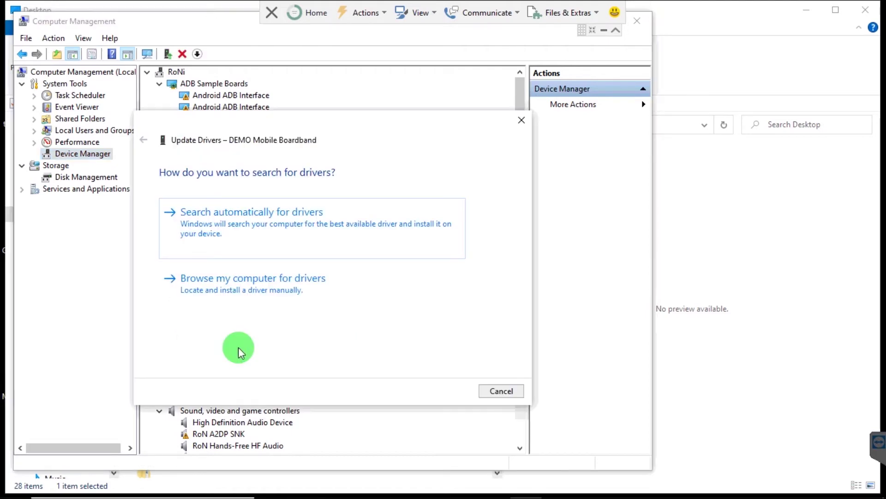
click(241, 297)
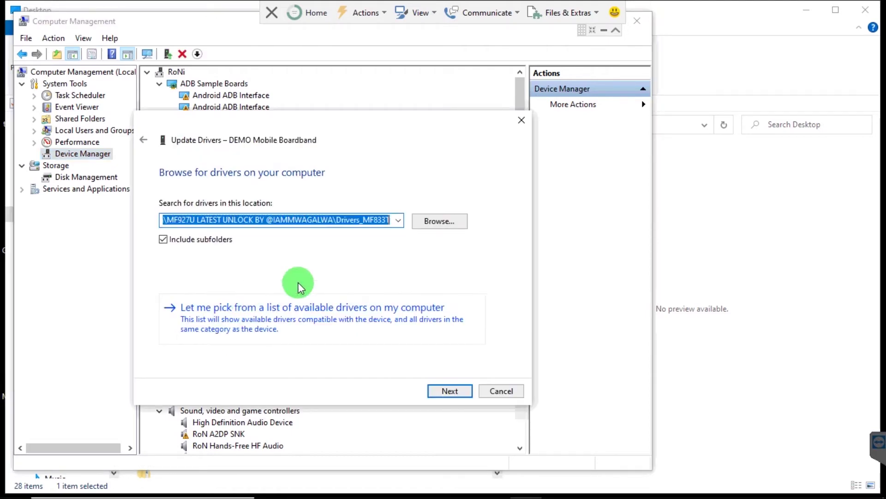
click(444, 394)
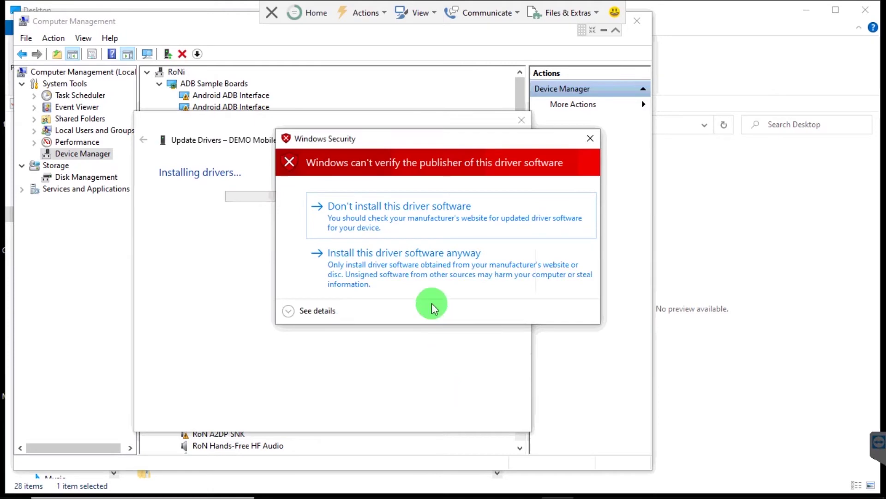
click(428, 276)
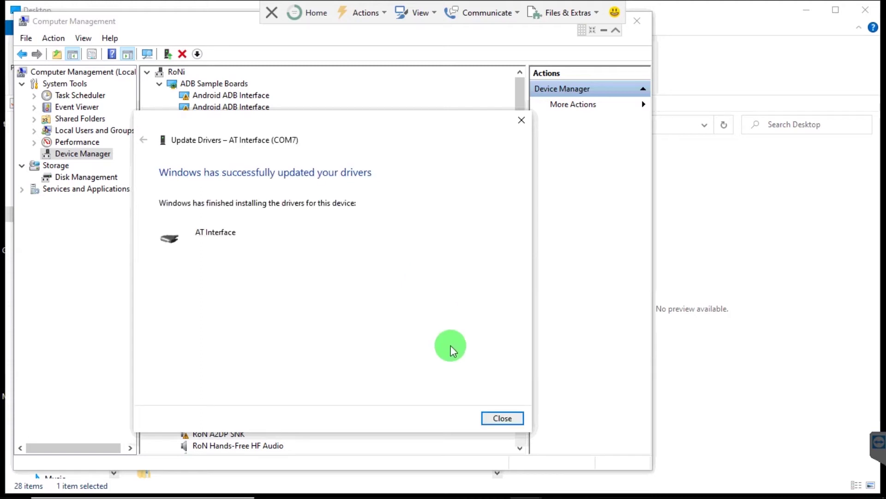
click(505, 419)
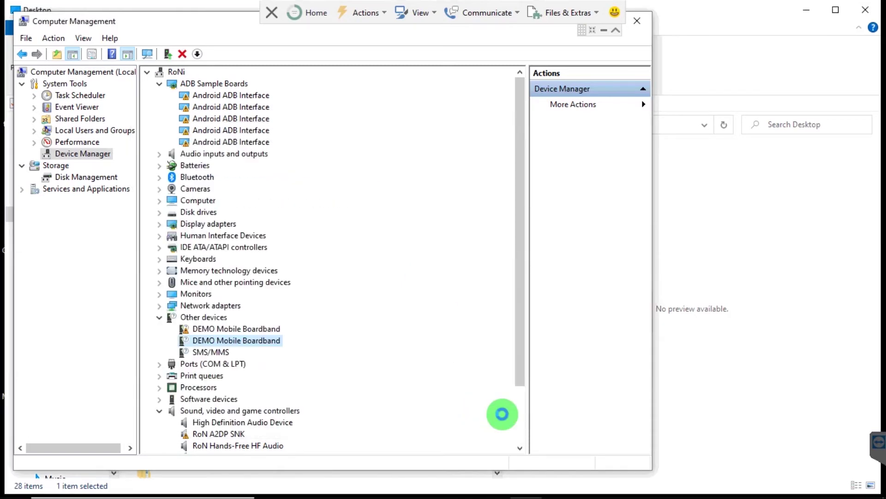
click(640, 20)
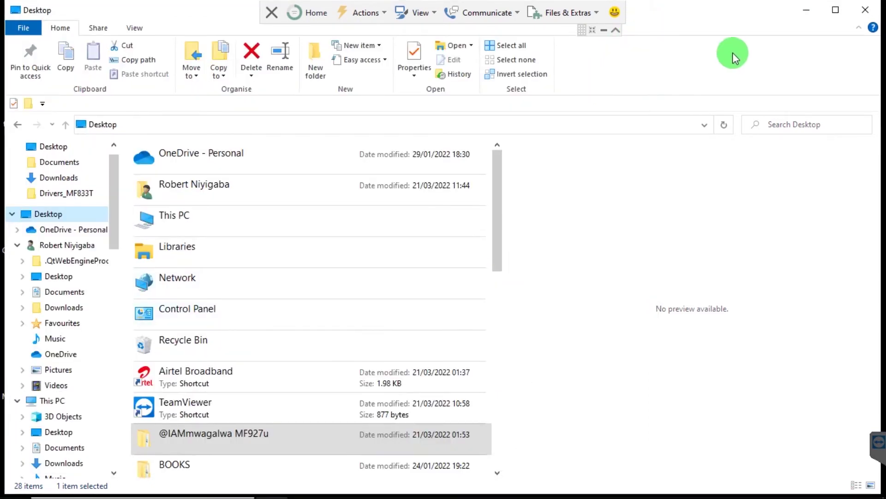
click(254, 439)
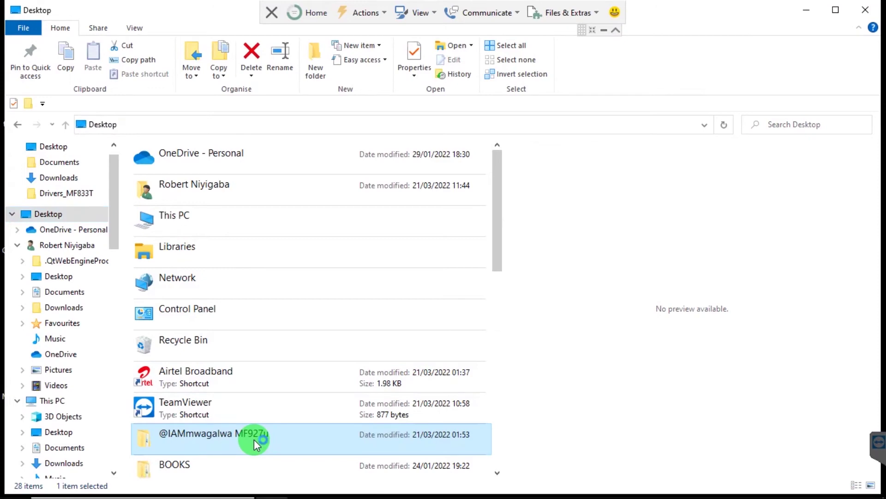
double_click(254, 439)
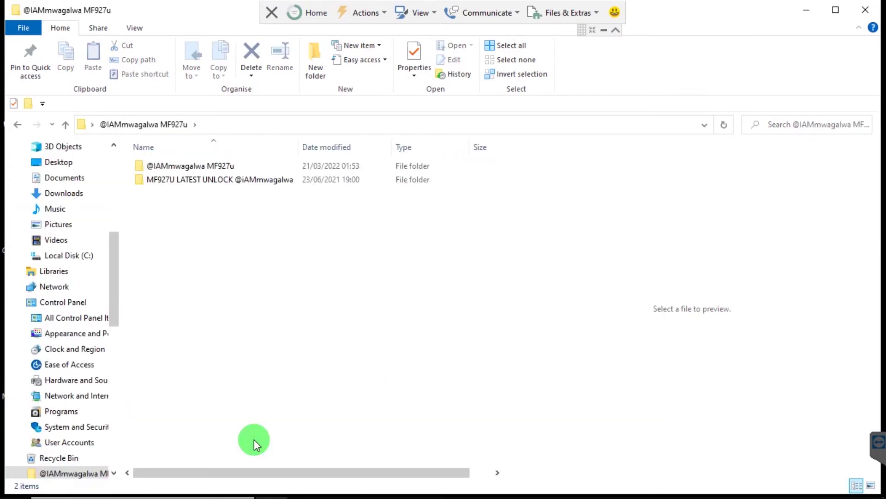
double_click(231, 161)
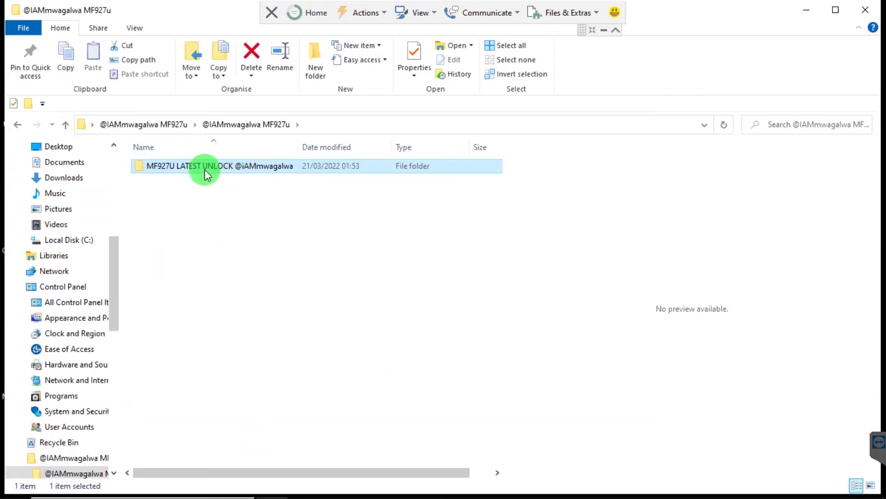
double_click(204, 170)
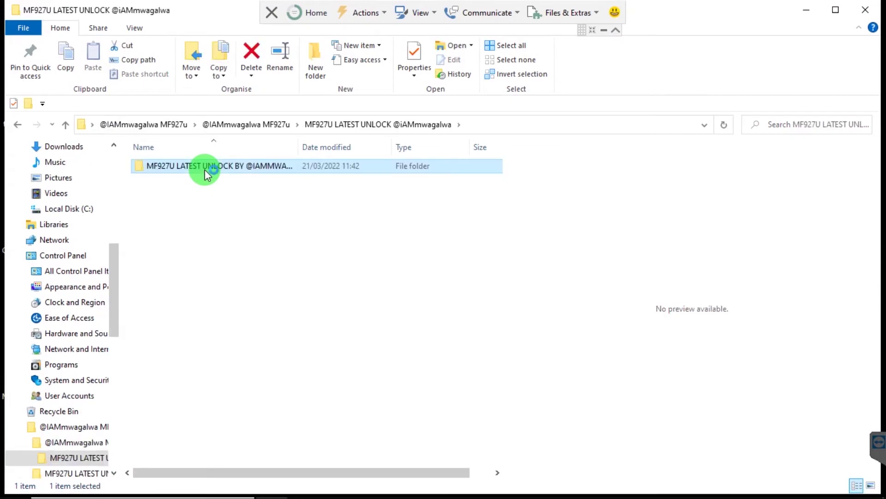
double_click(204, 169)
double_click(204, 170)
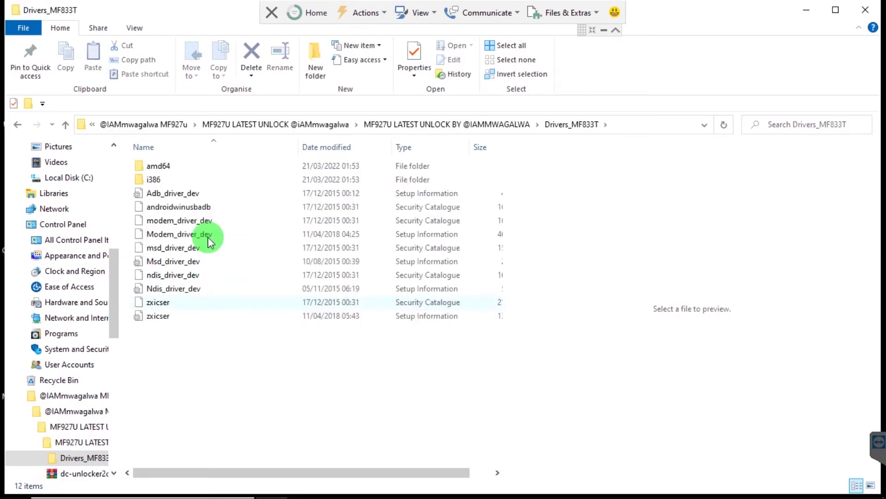
click(232, 123)
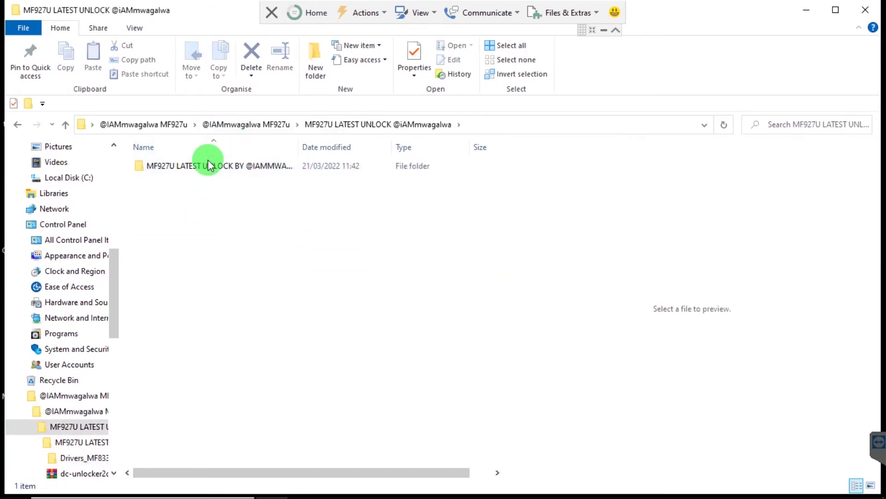
click(208, 163)
double_click(208, 162)
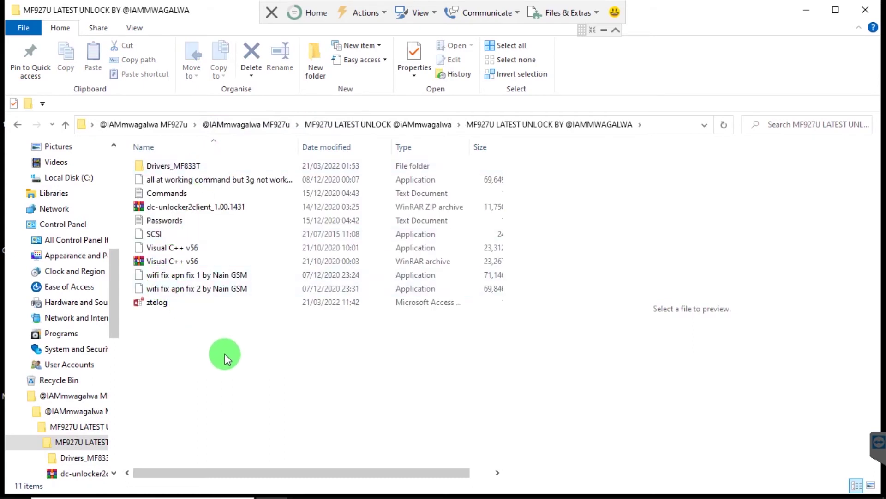
click(193, 291)
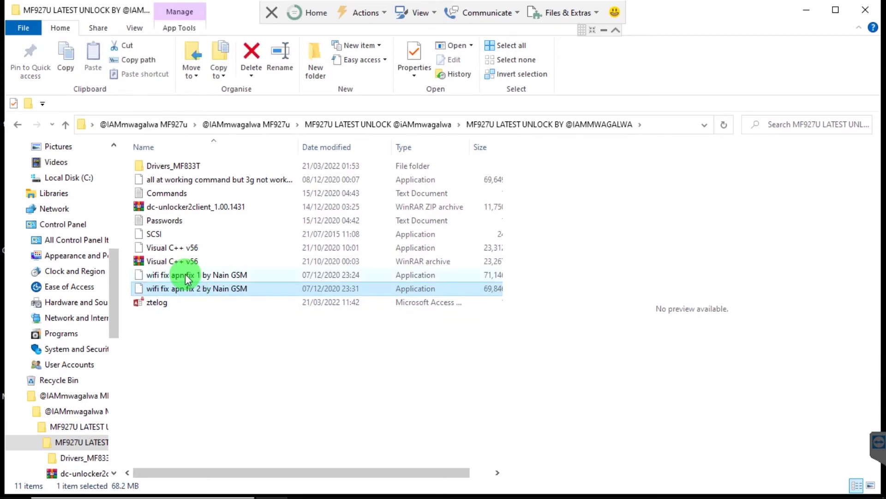
click(186, 276)
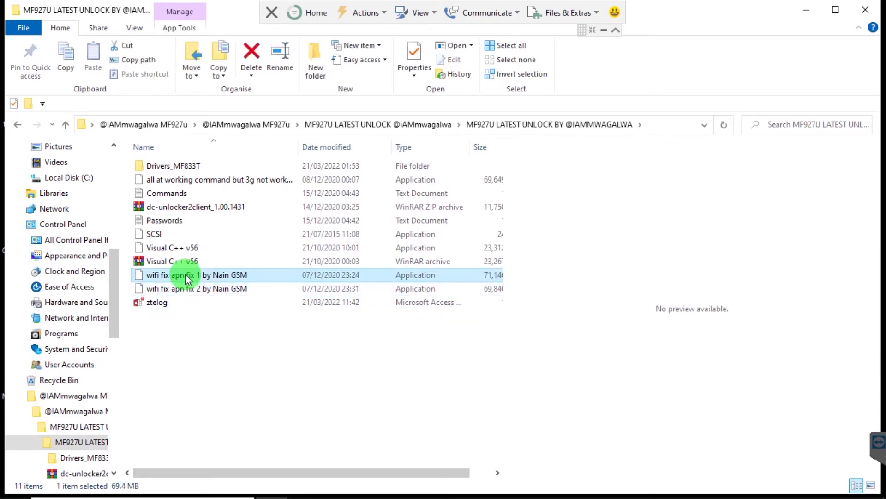
click(173, 222)
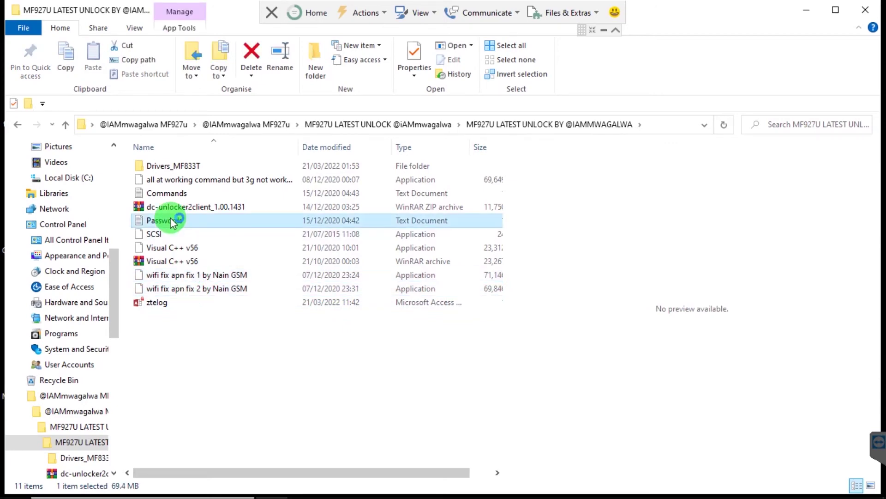
- Open Passwords in Notepad, review its Name, Key and EXE password entries, then minimize it
double_click(172, 221)
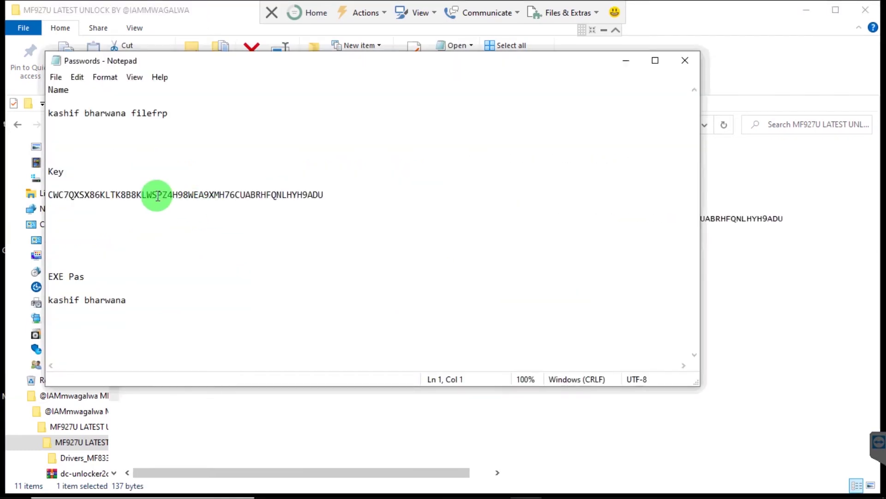
click(374, 457)
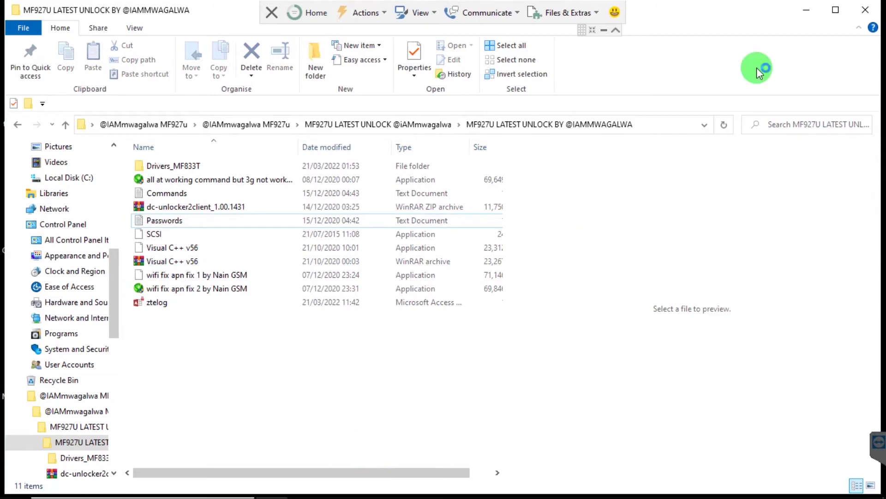
click(806, 14)
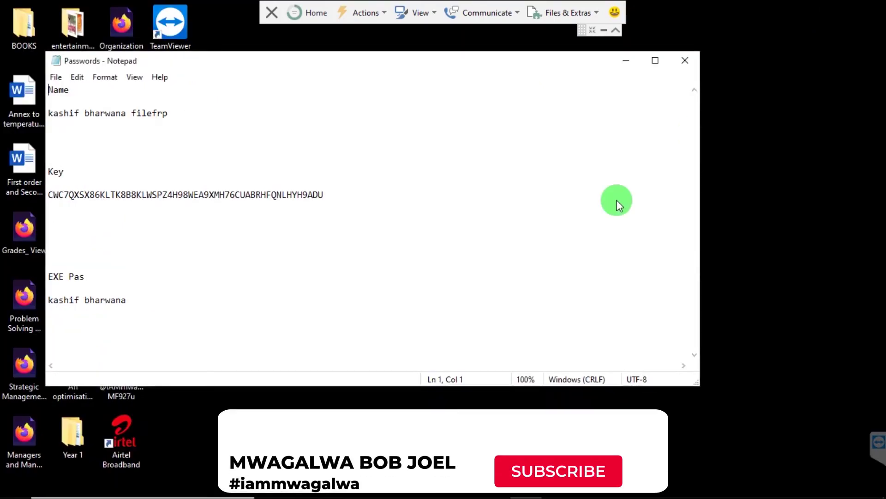
click(556, 228)
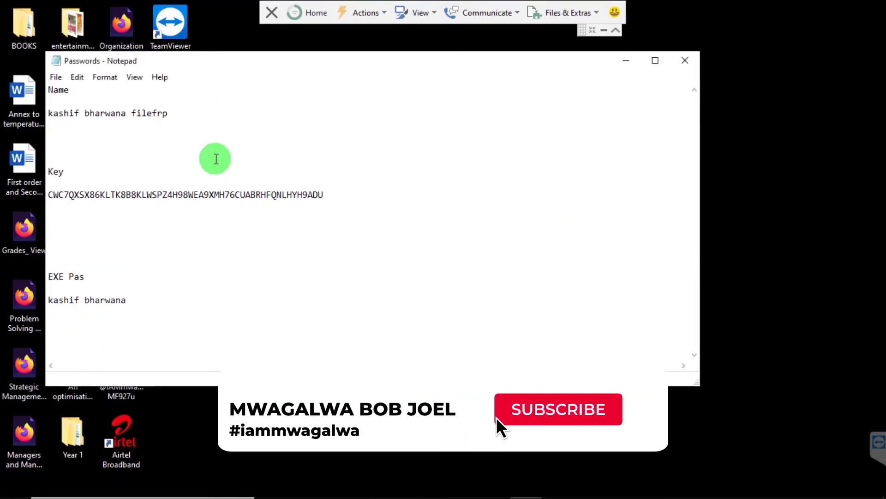
click(204, 123)
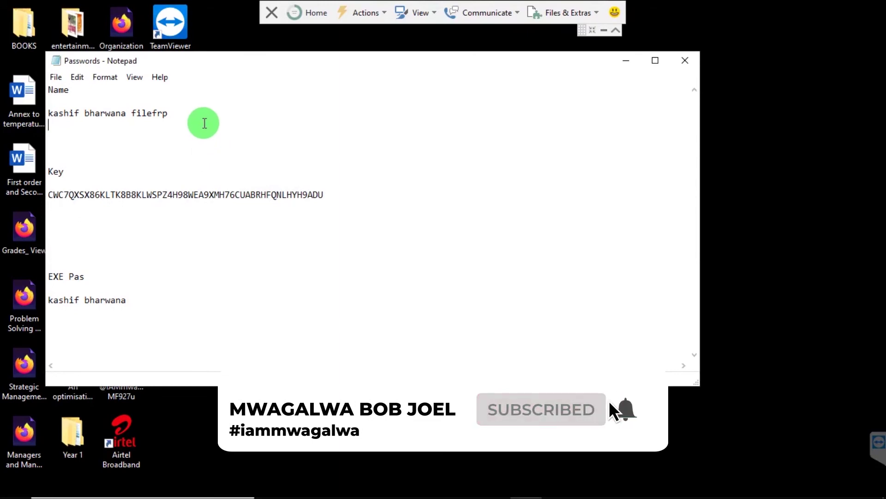
click(626, 61)
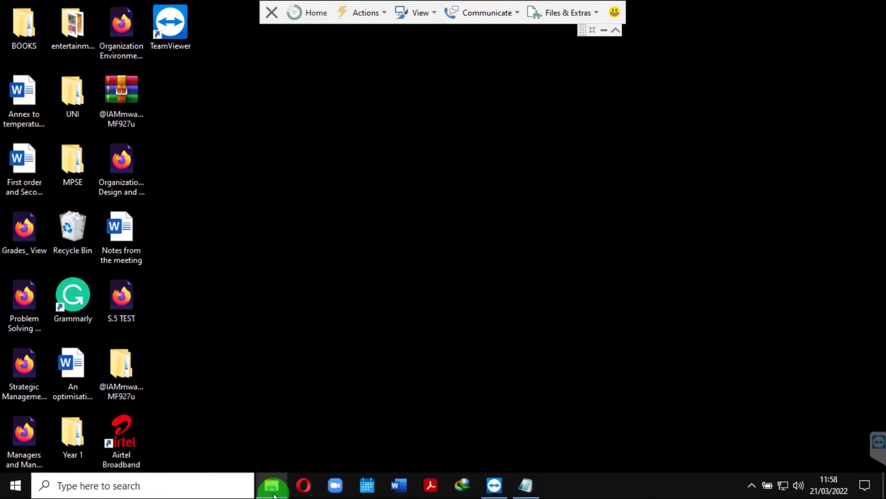
- Run wifi fix apn fix 1 as administrator, approve UAC and dismiss the copies-limit warning
click(273, 490)
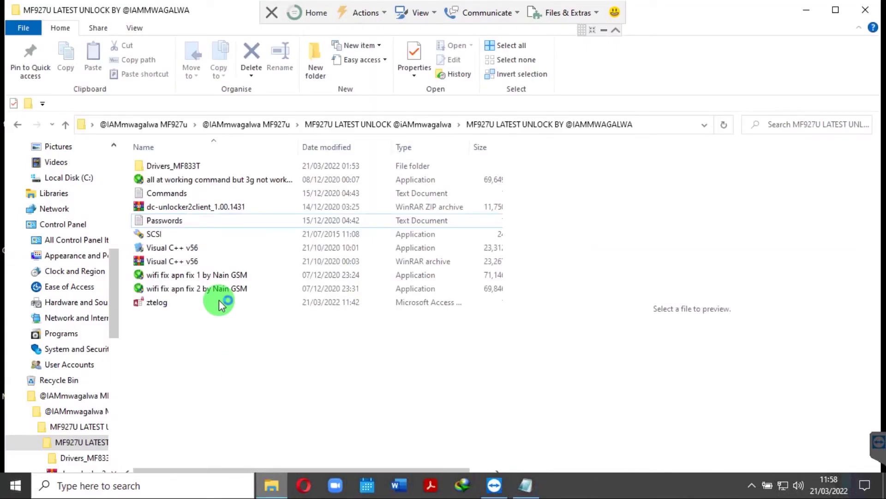
click(190, 277)
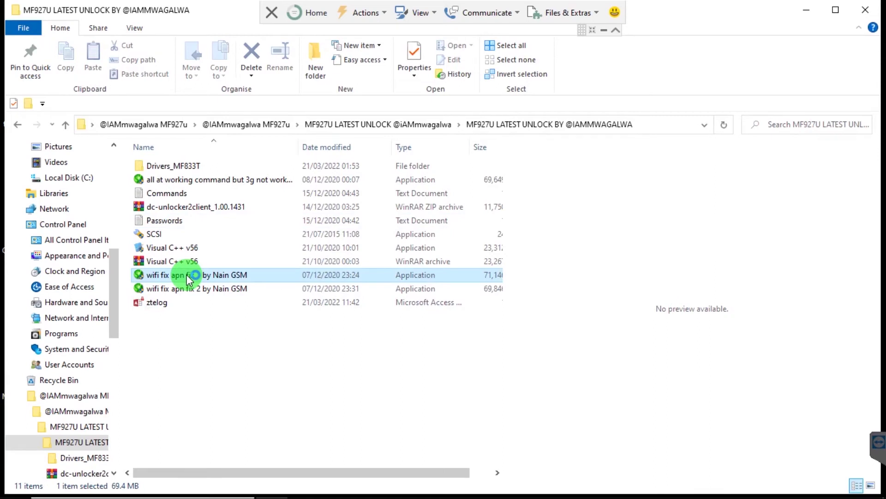
right_click(187, 274)
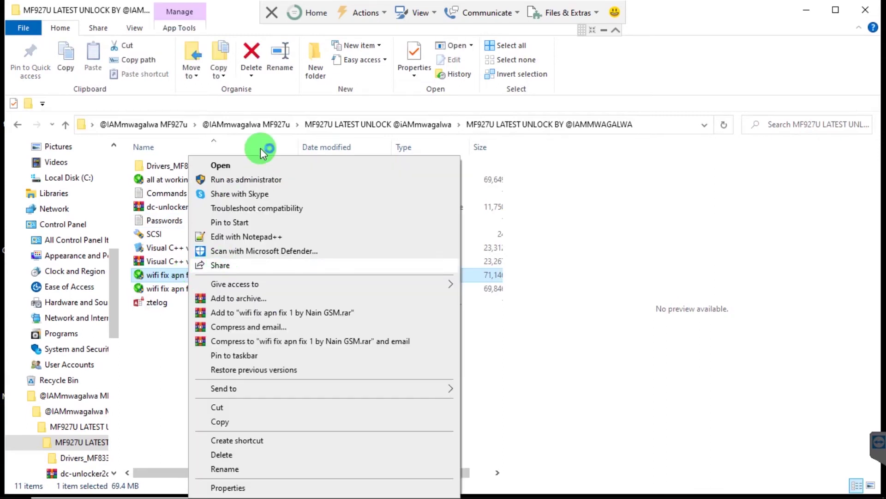
click(258, 180)
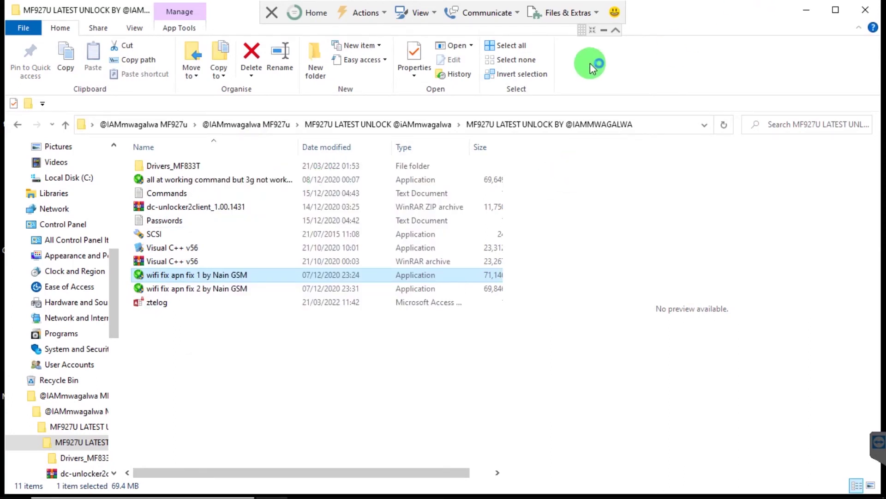
click(616, 31)
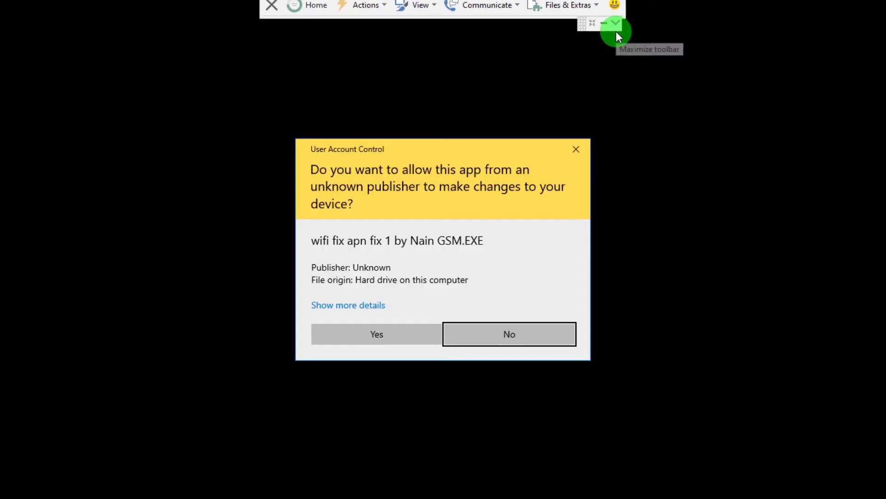
click(364, 338)
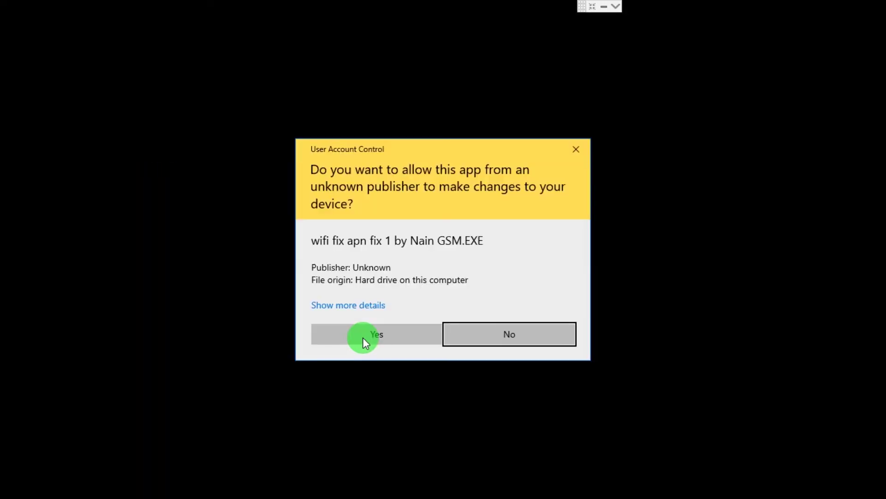
click(379, 334)
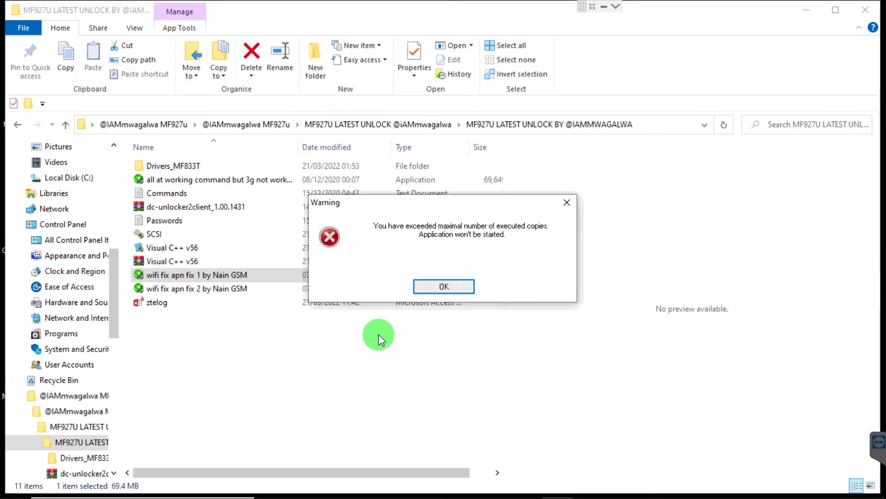
click(442, 277)
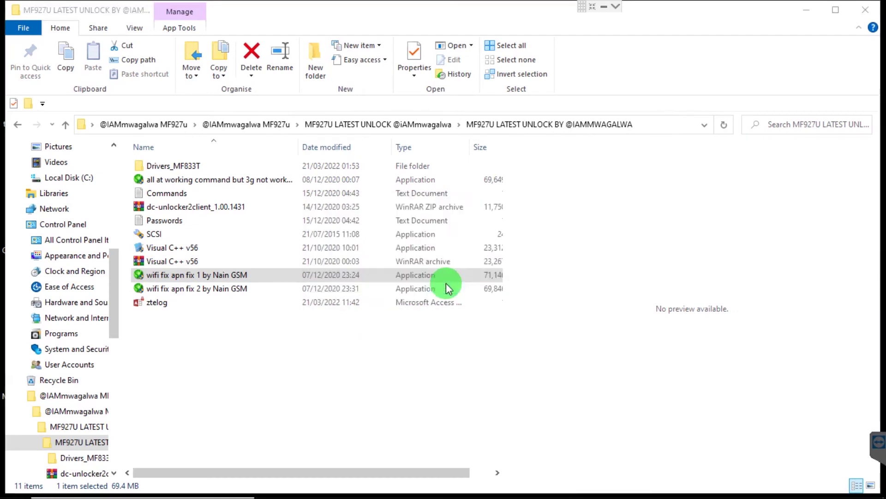
- Copy the EXE password from the Passwords note and paste it into the tool's prompt
mouse_move(501, 493)
mouse_move(557, 485)
click(547, 415)
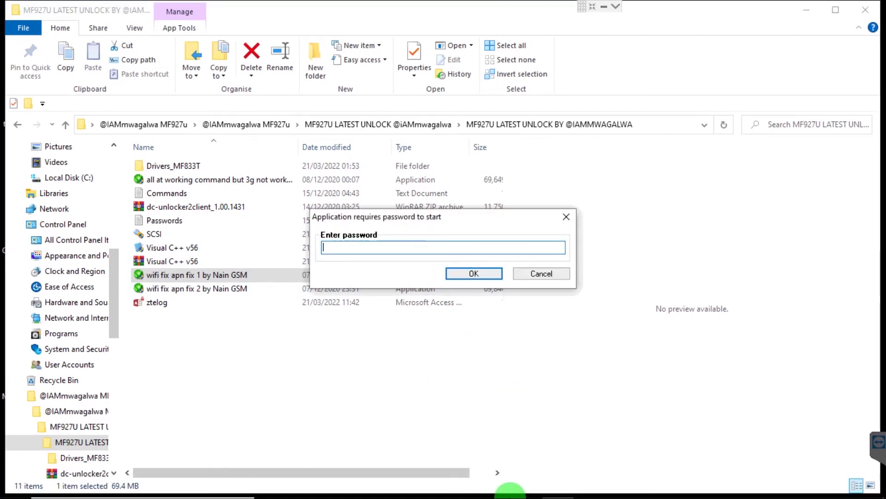
click(523, 493)
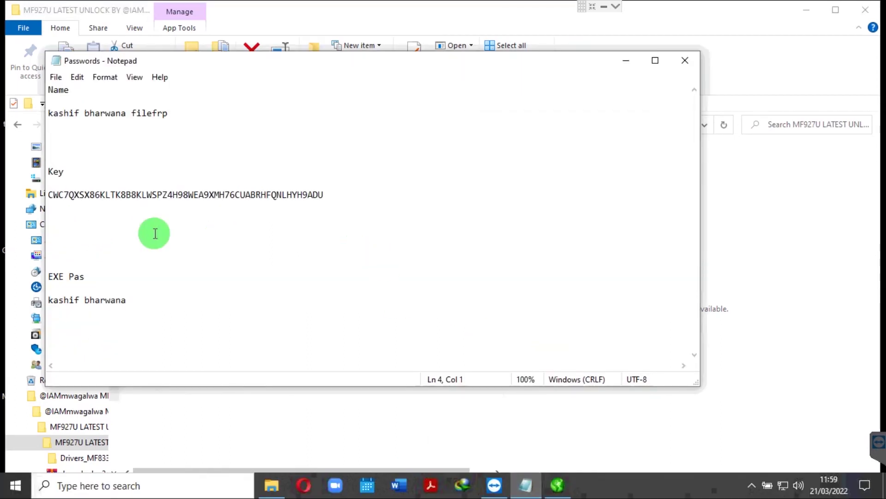
drag(133, 299, 50, 299)
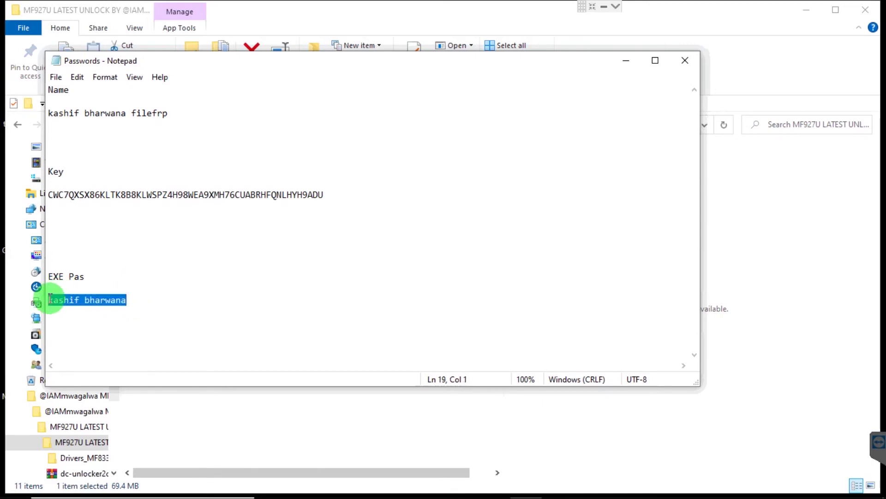
click(629, 62)
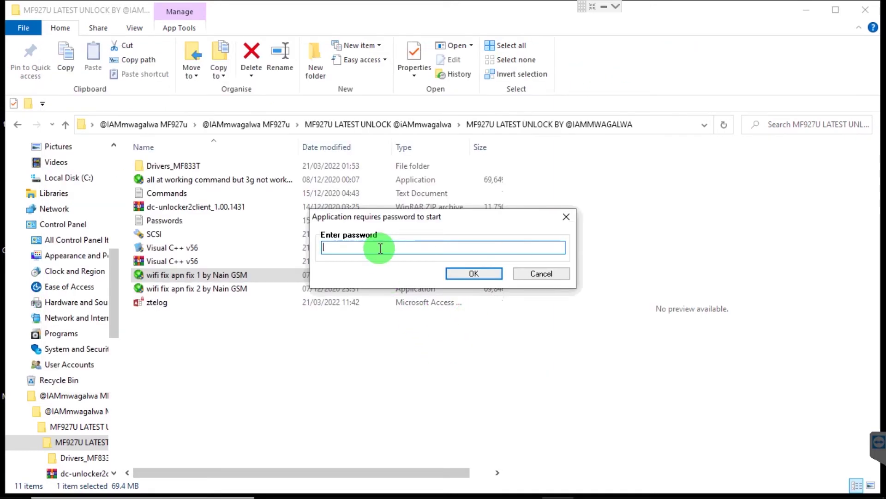
key(ctrl+v)
key(Return)
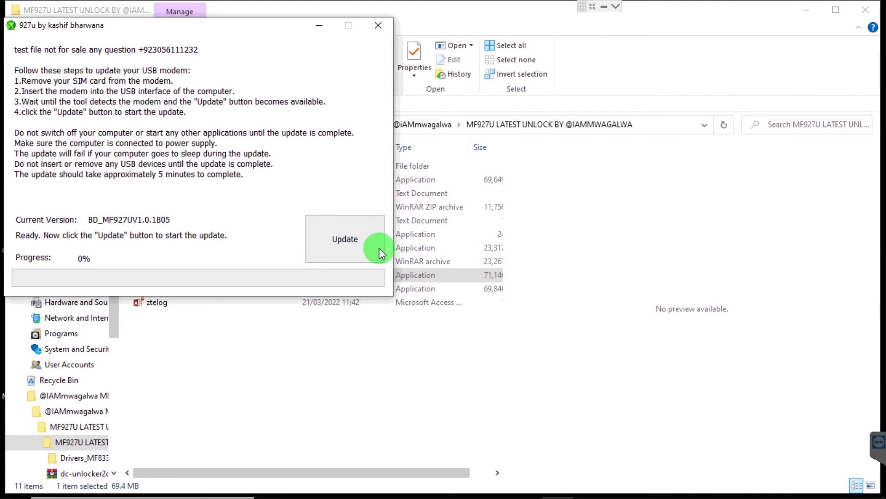
- Start the MF927U firmware update in the 927u updater and move its window aside
click(340, 249)
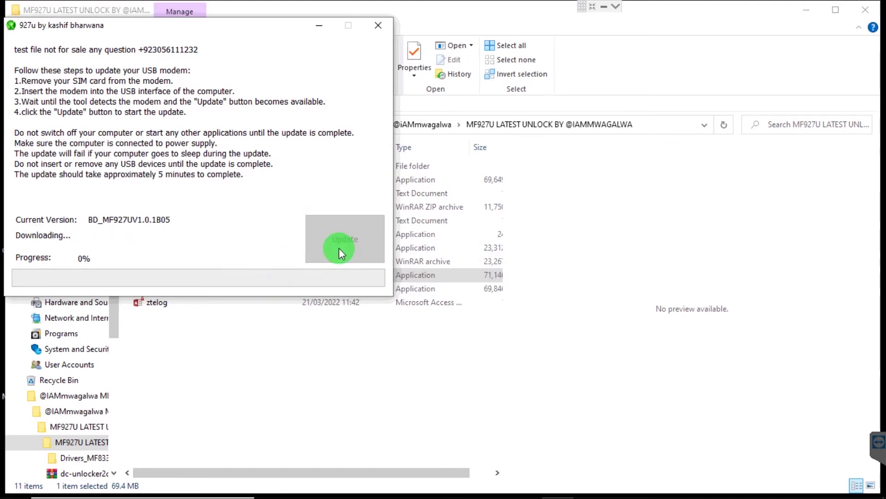
drag(176, 26, 290, 65)
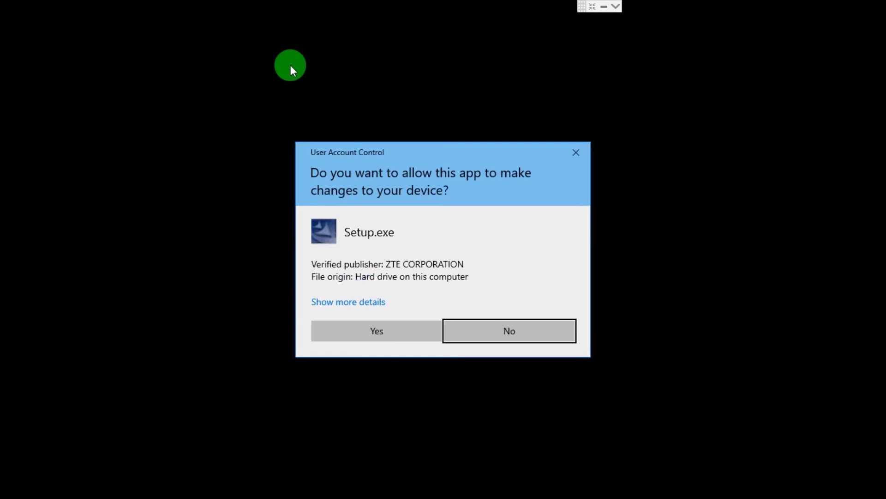
- Approve the ZTE Setup.exe permission prompts and confirm removing Airtel Broadband software
click(375, 332)
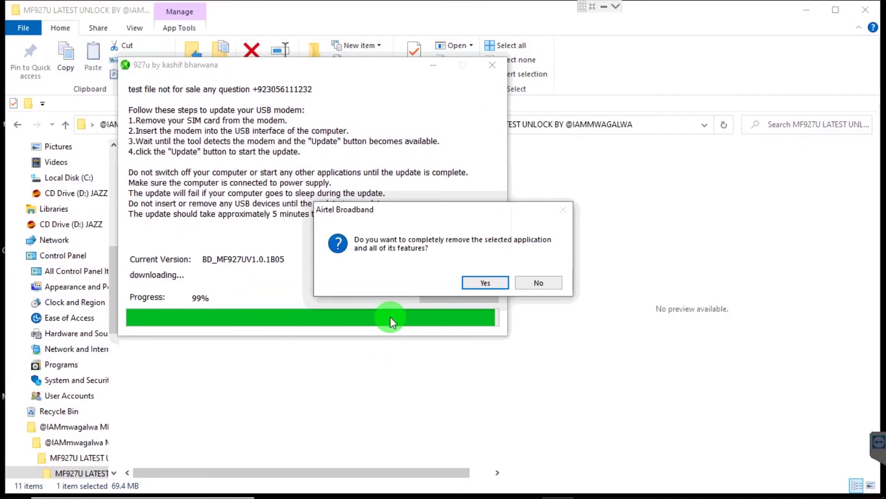
click(484, 283)
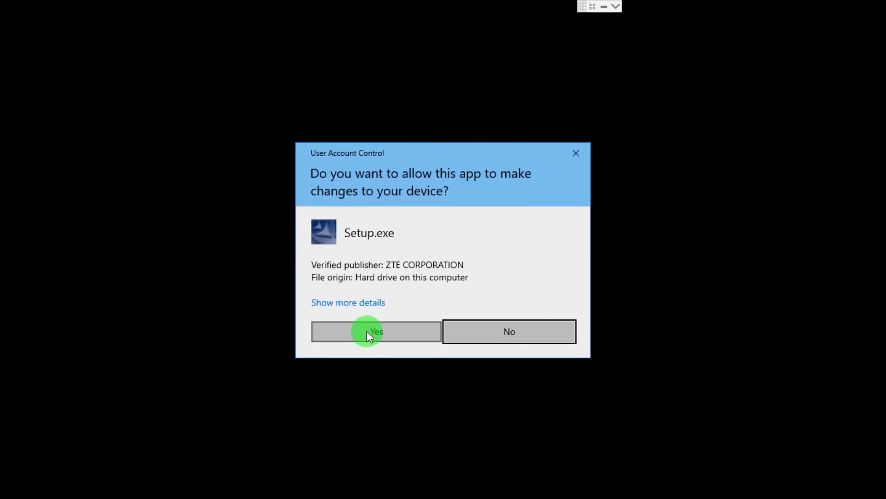
click(367, 332)
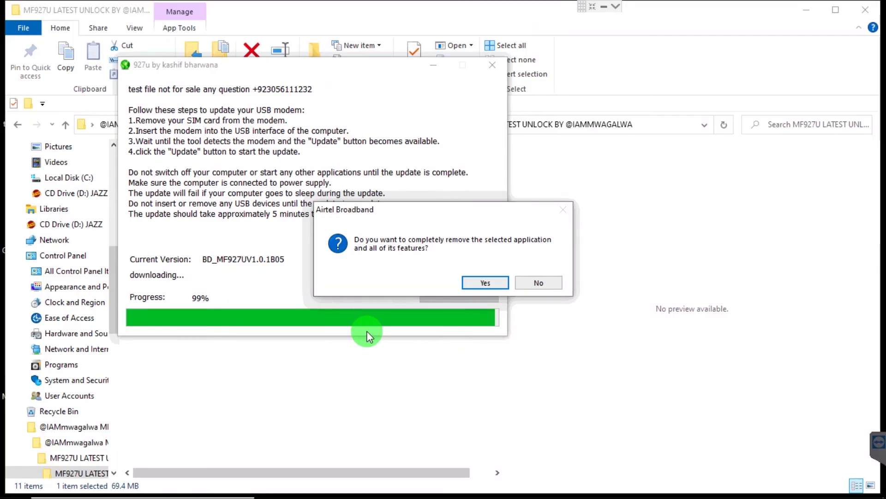
click(486, 283)
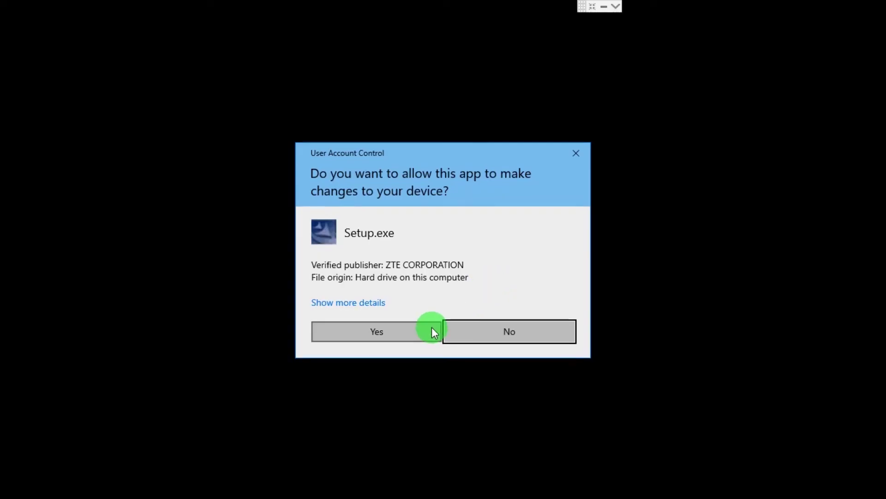
click(576, 153)
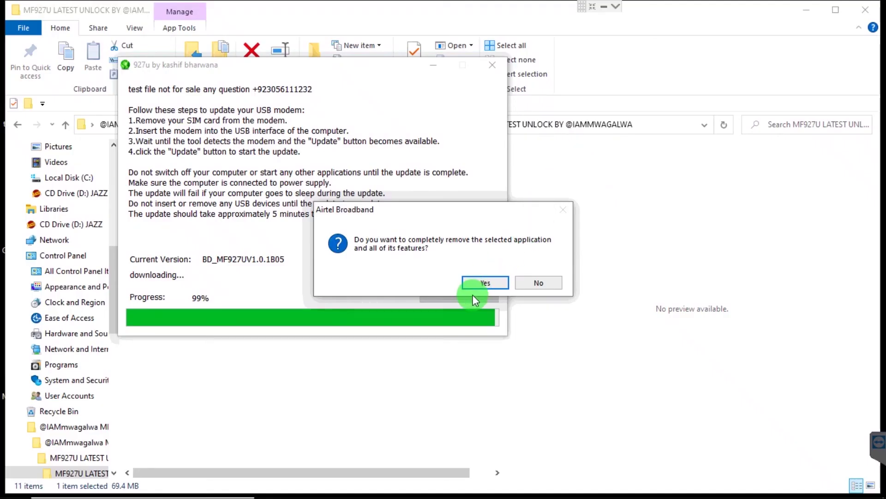
click(486, 283)
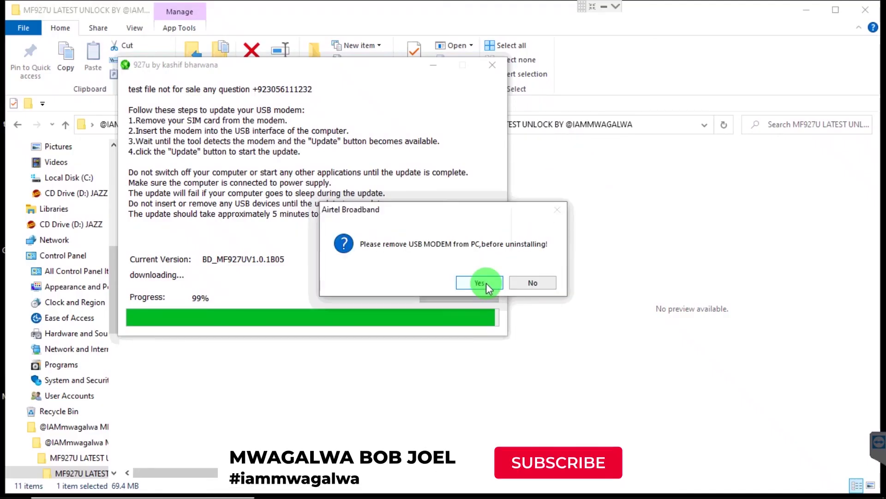
click(486, 282)
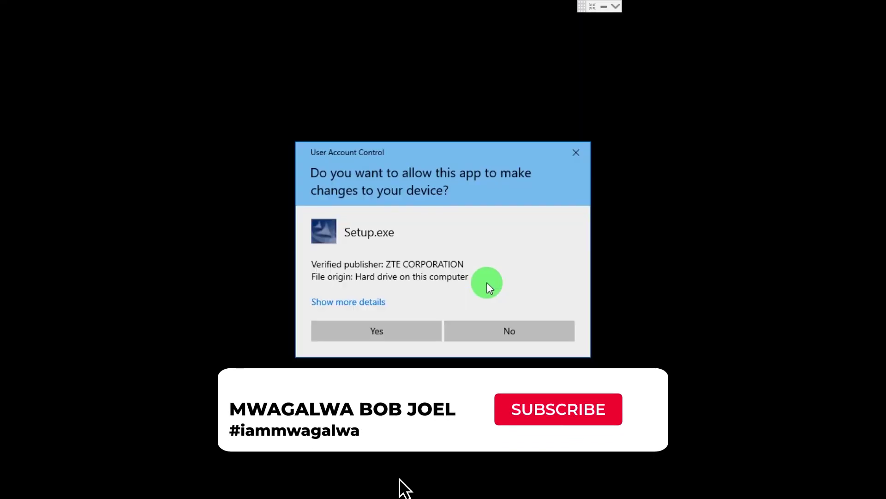
click(576, 150)
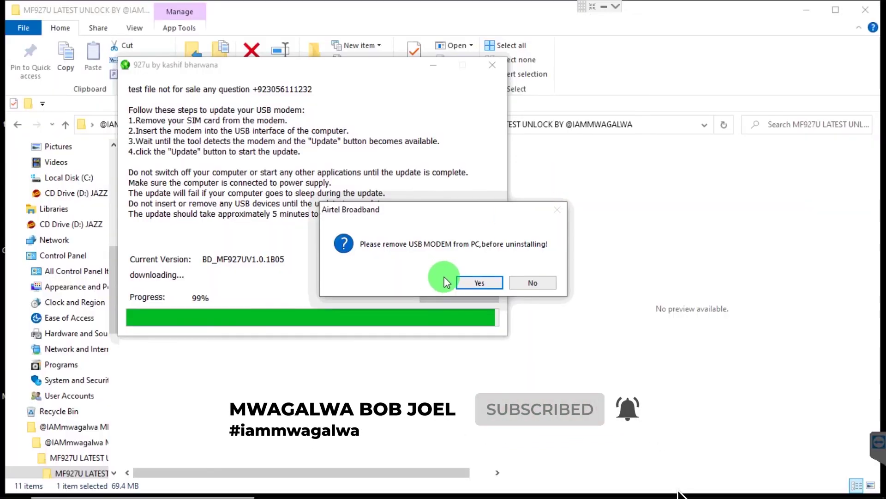
- Finish the Airtel uninstall, allow the ZTE setup, and make the PC network-discoverable
click(476, 284)
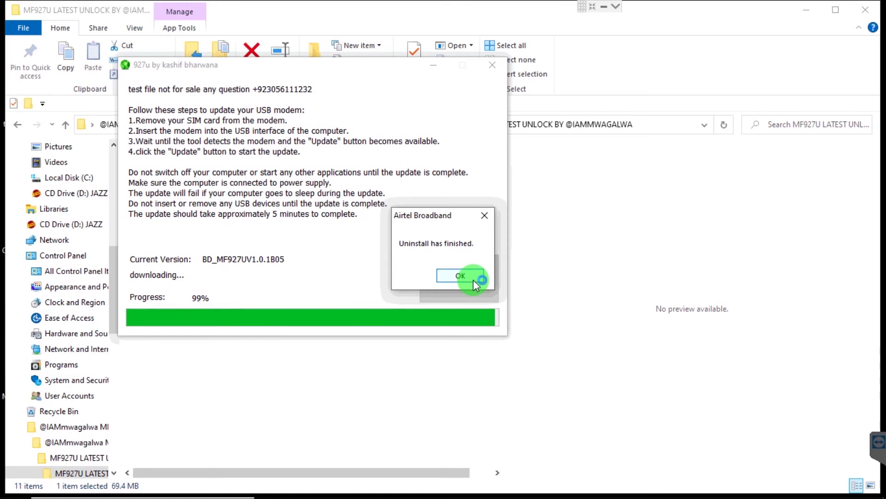
click(469, 277)
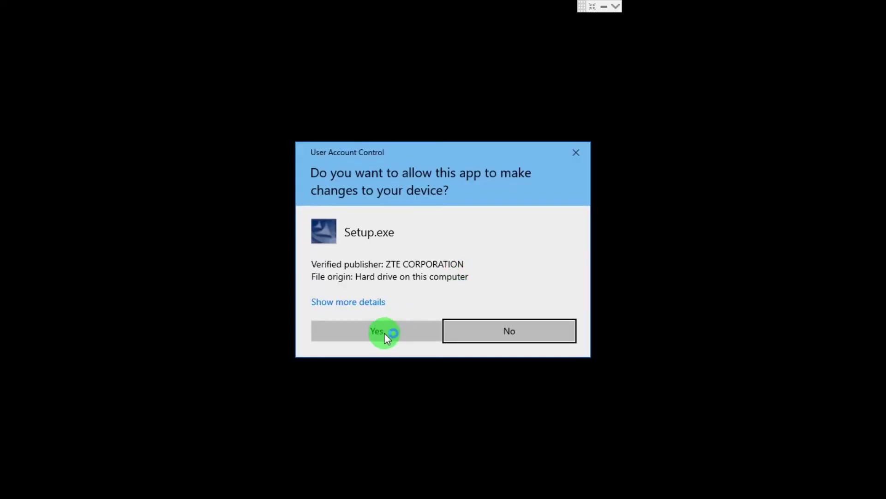
click(384, 333)
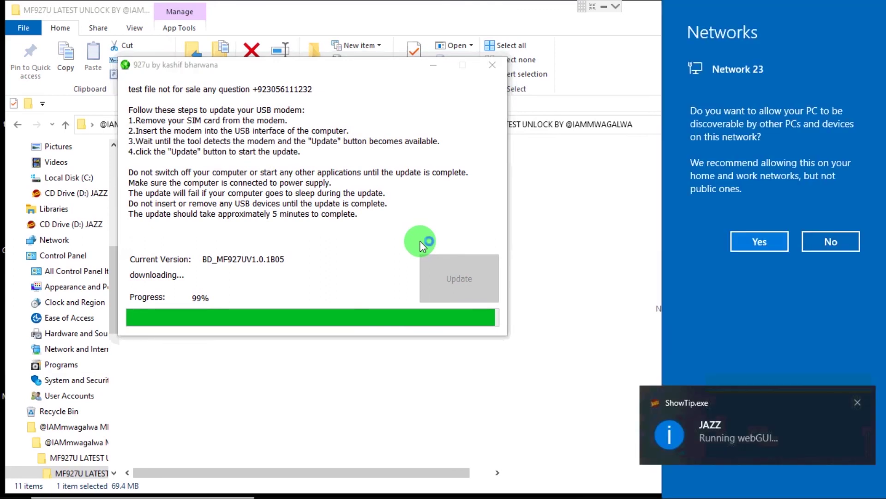
click(764, 242)
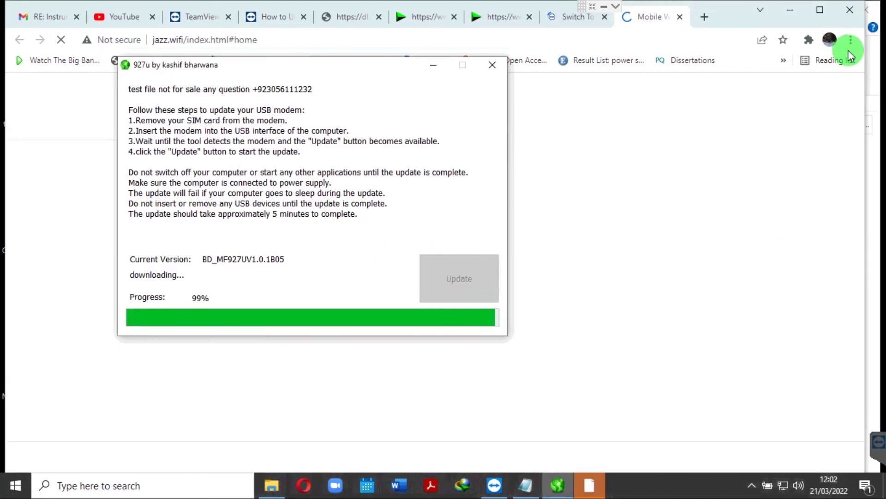
- Acknowledge the successful firmware update, then return to Chrome and close the download prompt
click(791, 10)
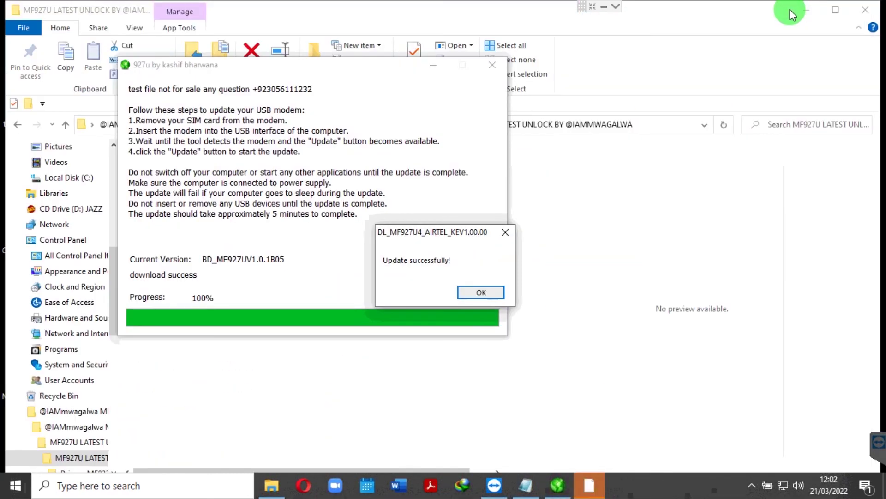
click(489, 290)
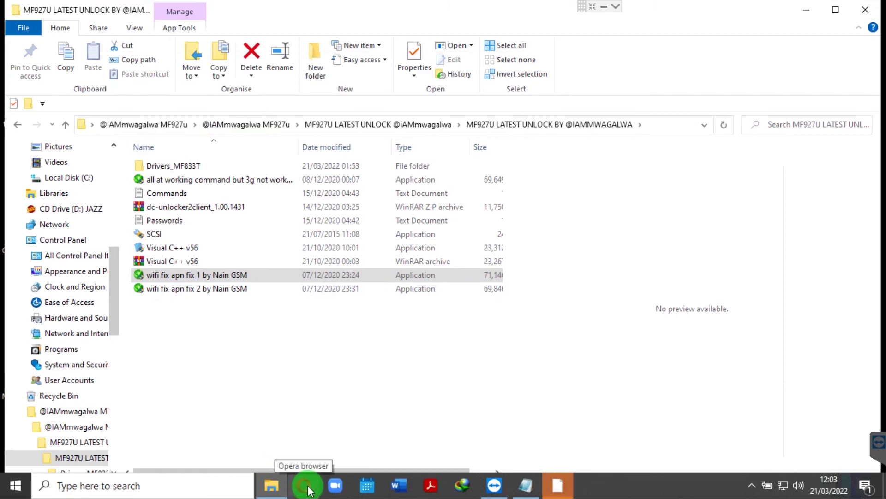
key(alt+Tab)
key(alt+Tab)
key(alt+Tab)
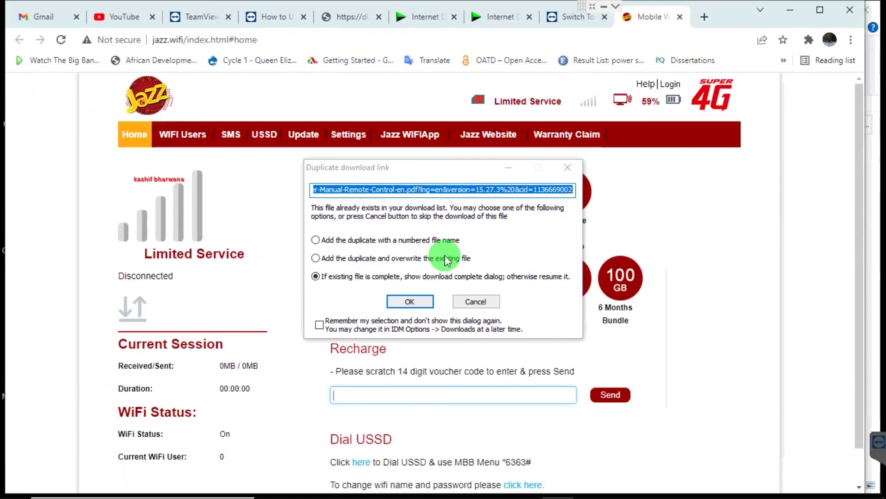
click(567, 167)
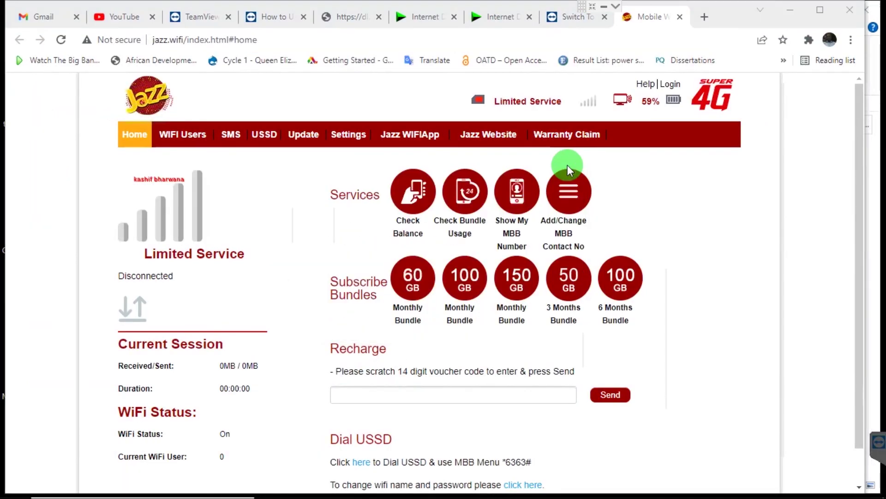
- Log in to the modem dashboard with the modem password, dismiss Chrome bubbles, and agree to privacy
click(359, 135)
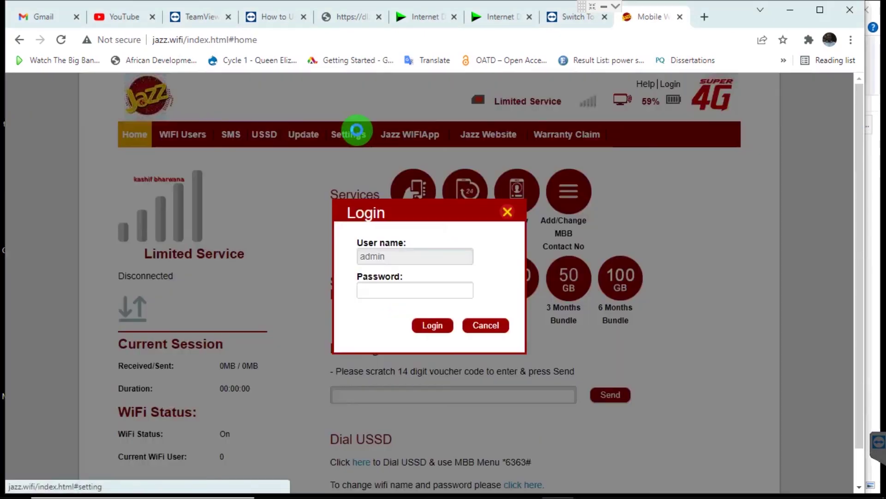
click(394, 289)
text(admin)
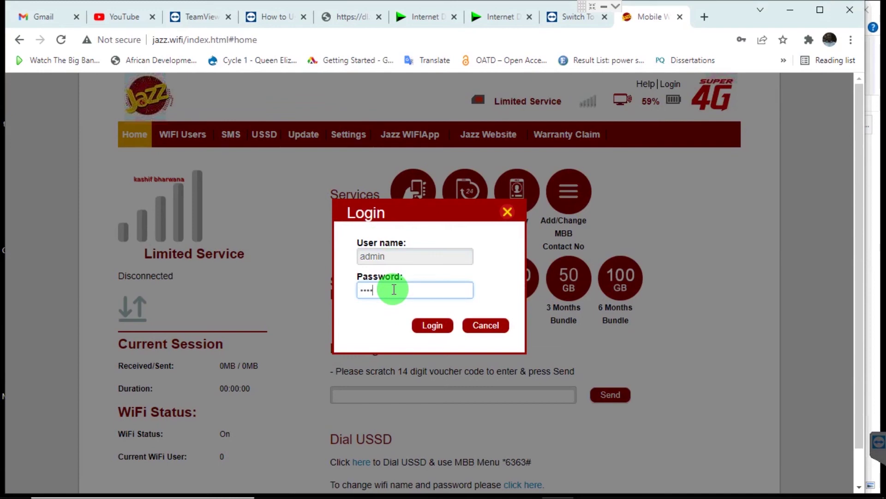
key(Return)
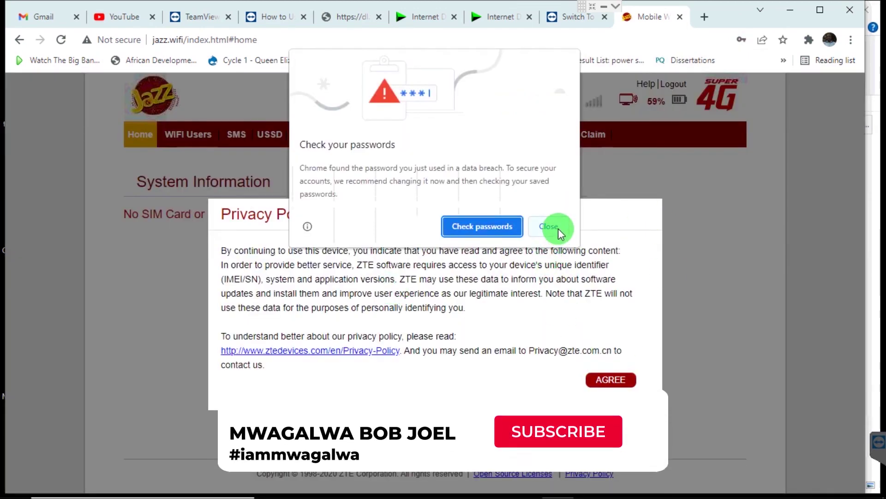
click(559, 229)
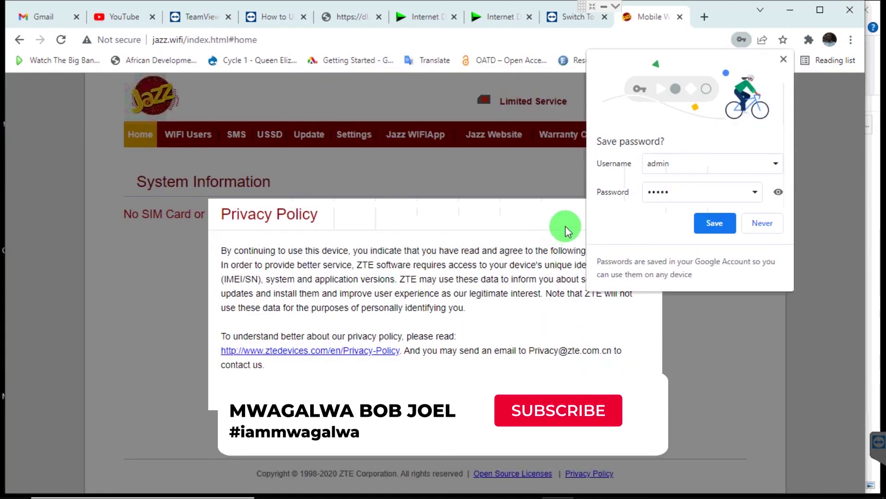
click(768, 227)
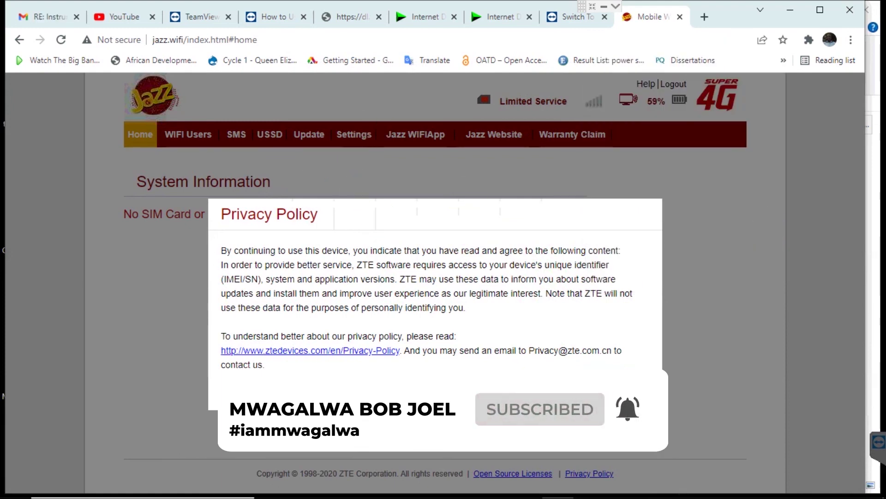
click(615, 376)
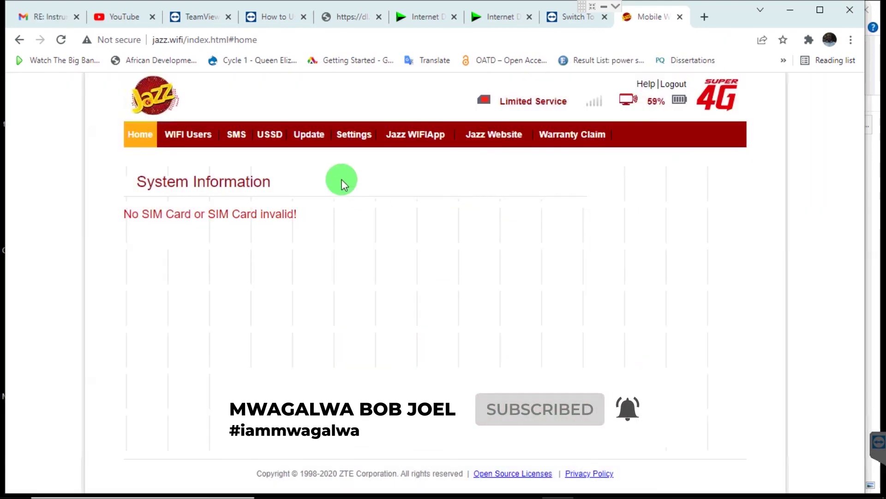
- Open Wi-Fi Basic Settings and select the network name Jazz 4G MIFI-87F1
click(353, 135)
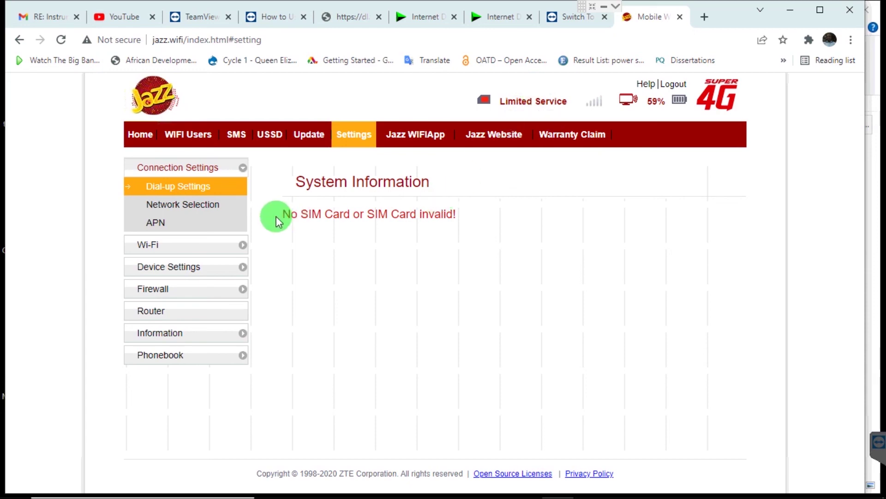
click(164, 252)
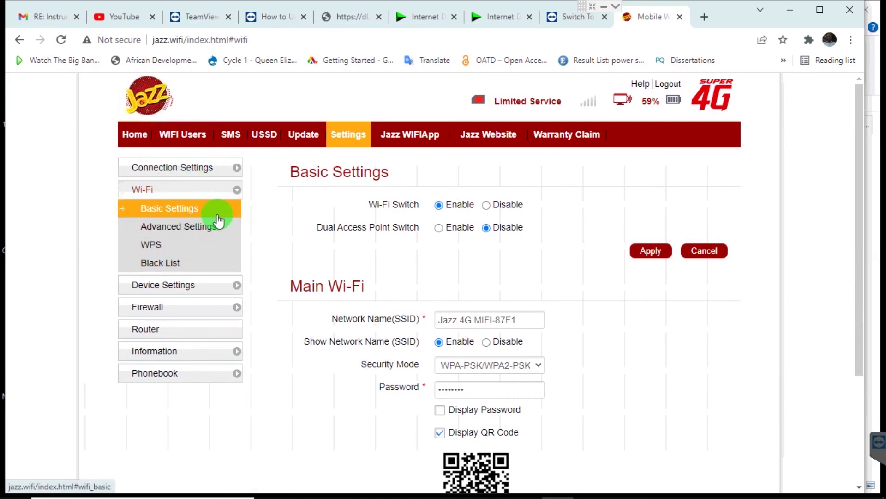
click(531, 317)
drag(531, 318, 451, 318)
double_click(437, 322)
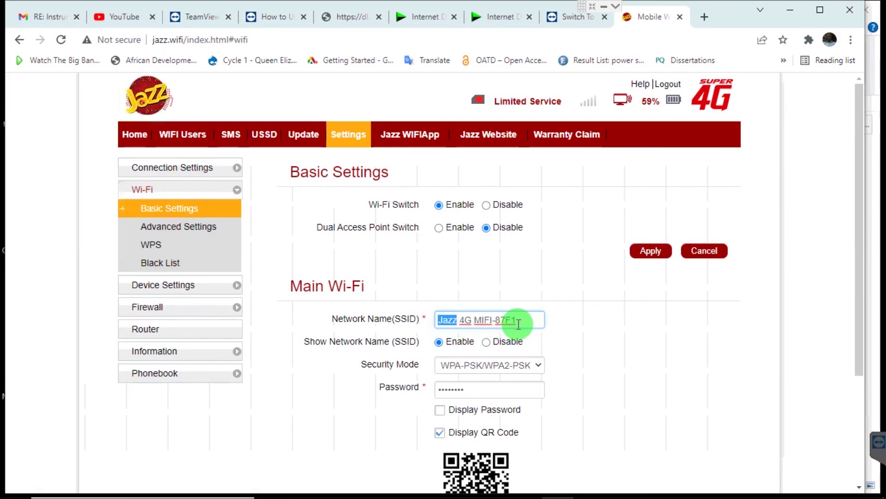
drag(519, 320, 439, 322)
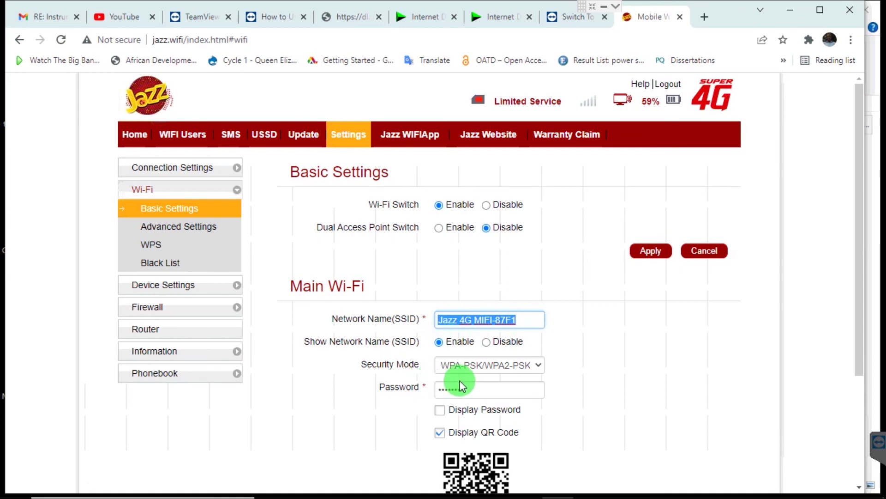
- Select the Wi-Fi password and reveal it in plain text with Display Password
drag(472, 387, 419, 391)
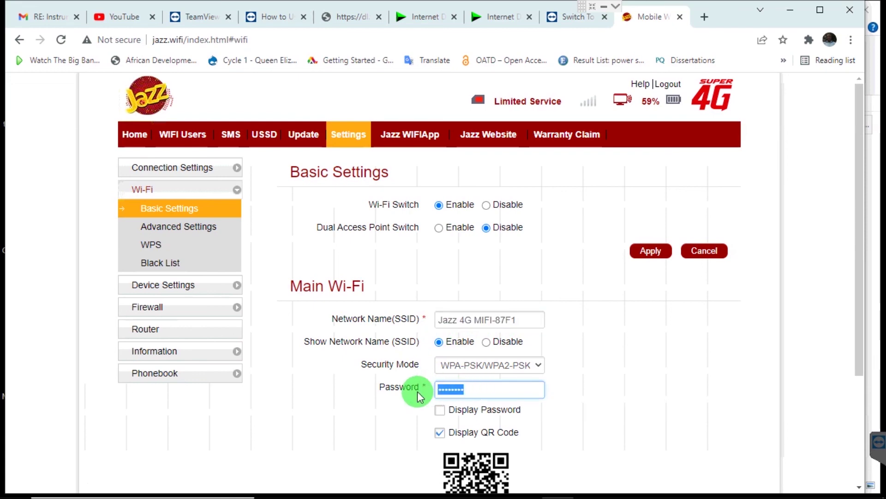
click(440, 410)
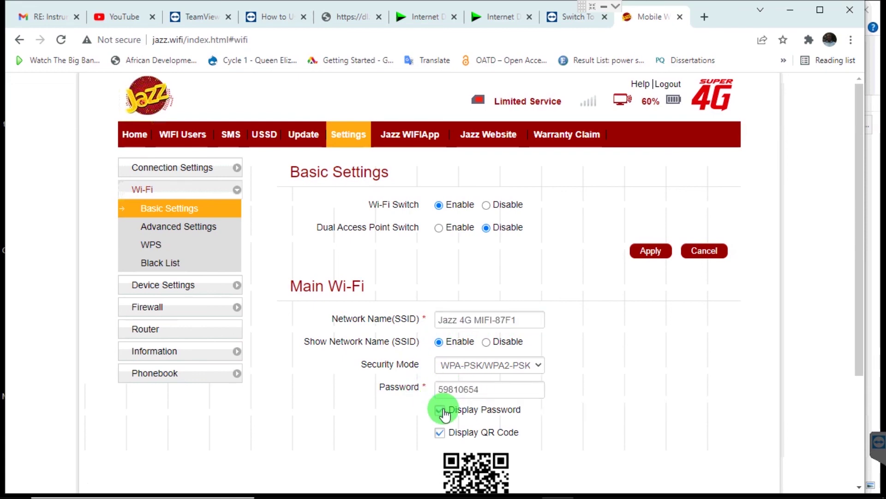
click(441, 411)
click(441, 410)
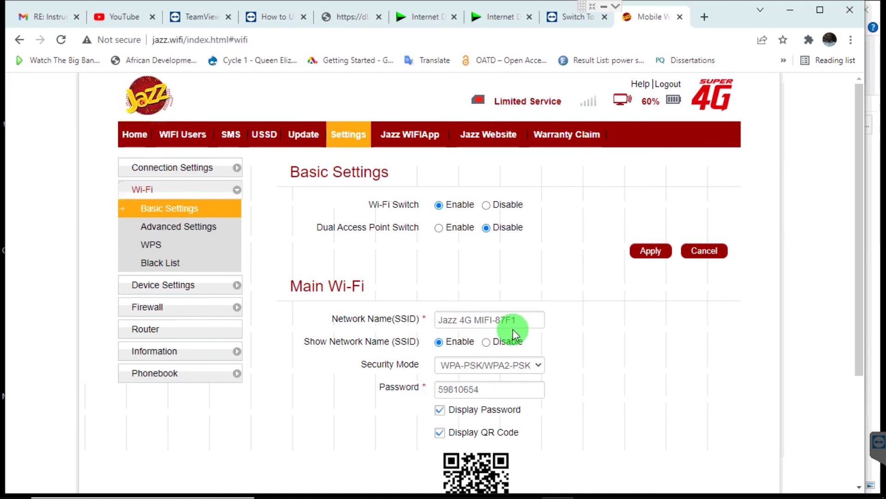
click(522, 318)
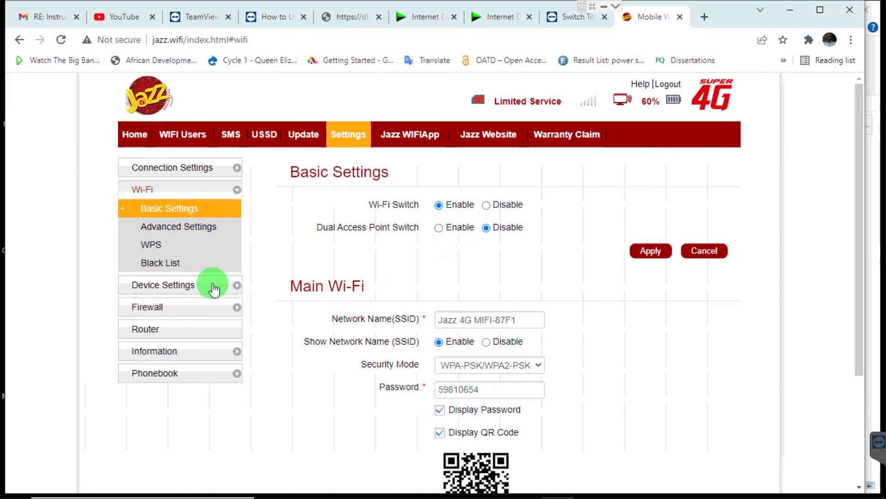